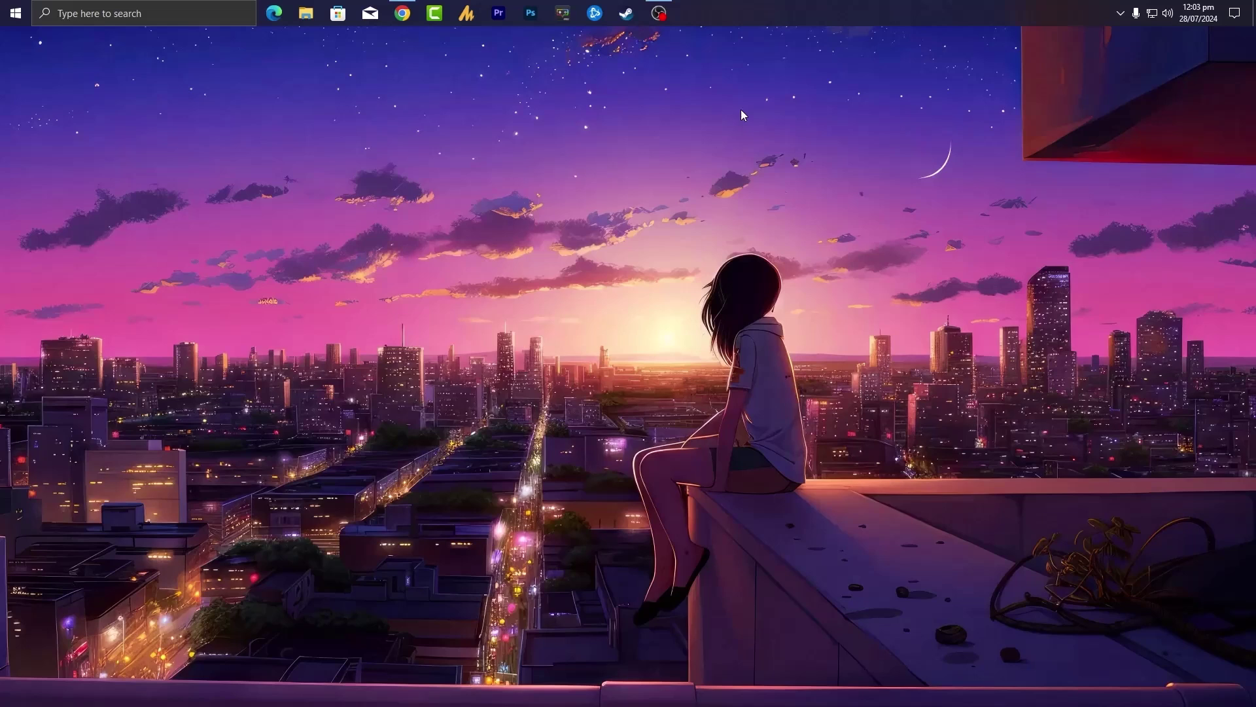
# - Launch Command Prompt as administrator from a 'cmd' search
pyautogui.click(183, 16)
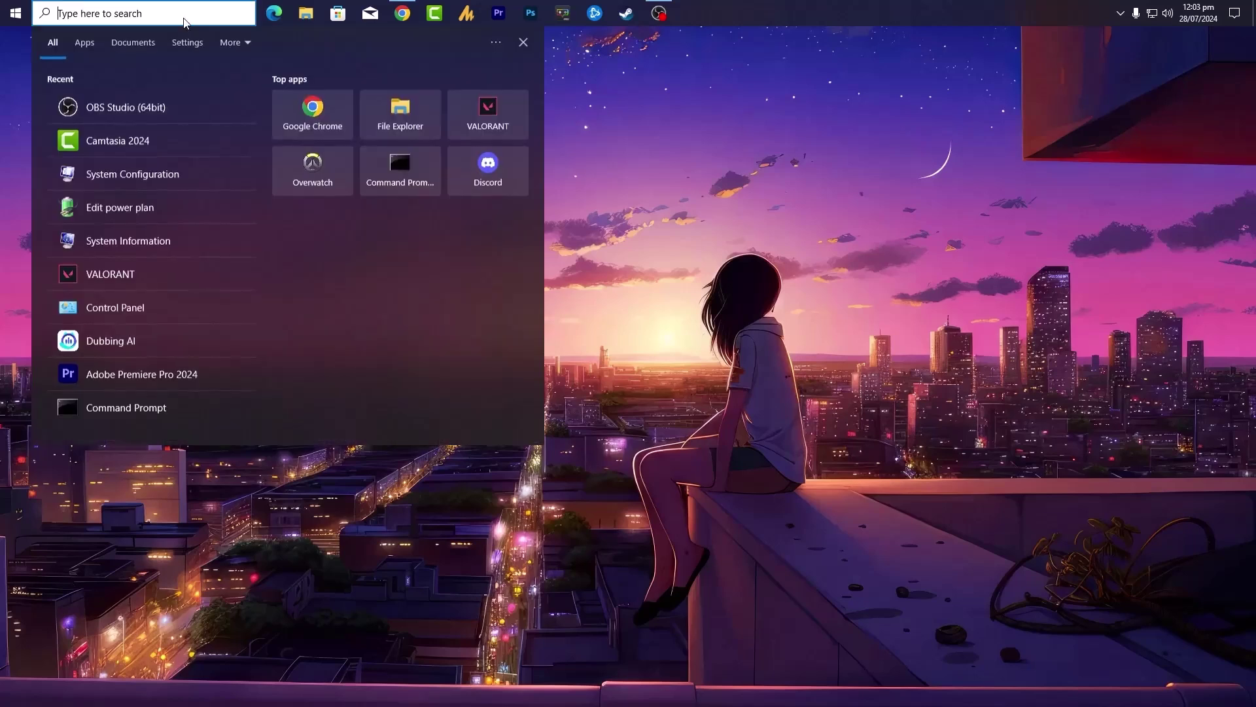
pyautogui.write('cmd')
pyautogui.hotkey('shift', 'F10')
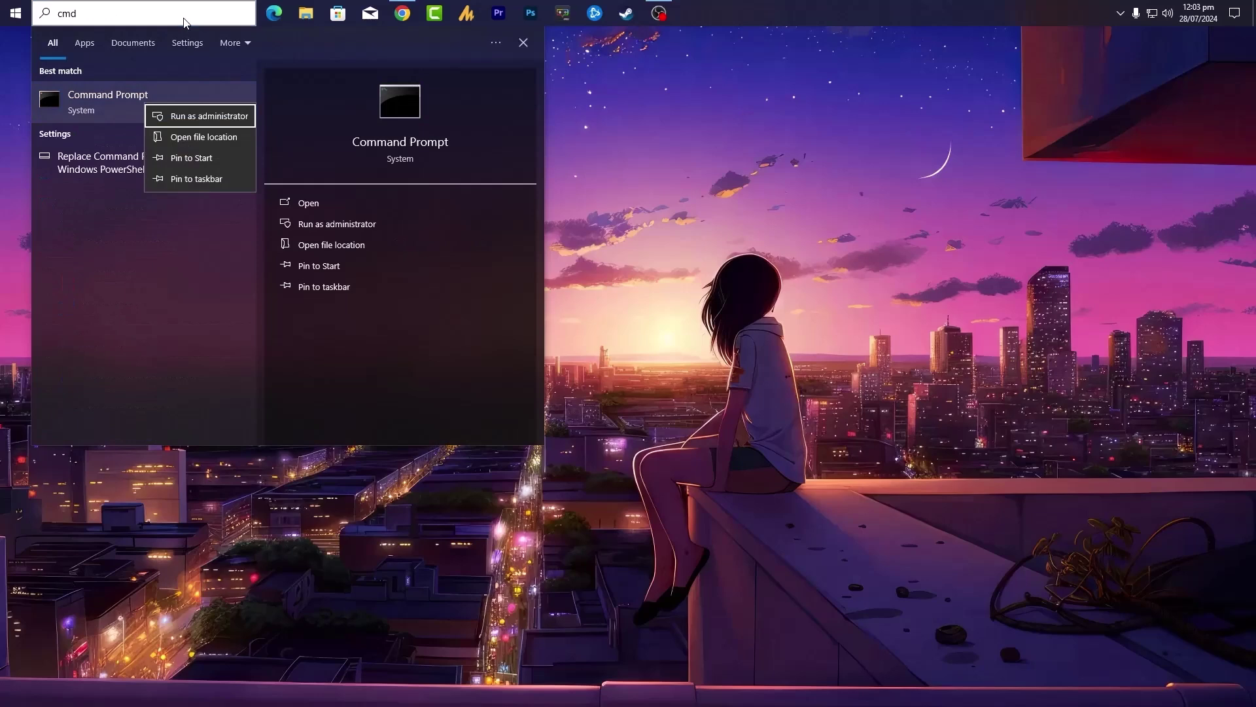
pyautogui.press('Return')
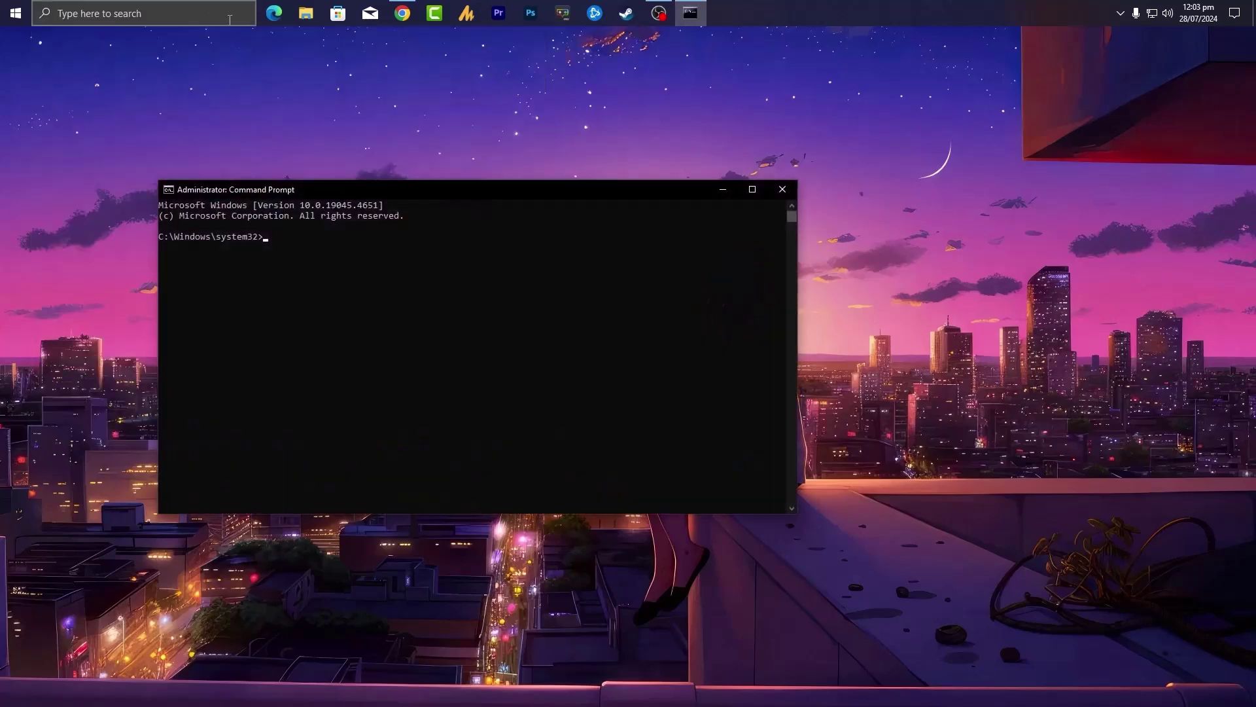
# - Run 'wmic bios get smbiosbiosversion' and highlight the reported BIOS version 4.F1
pyautogui.write('wmic bios get smbiosbiosversion')
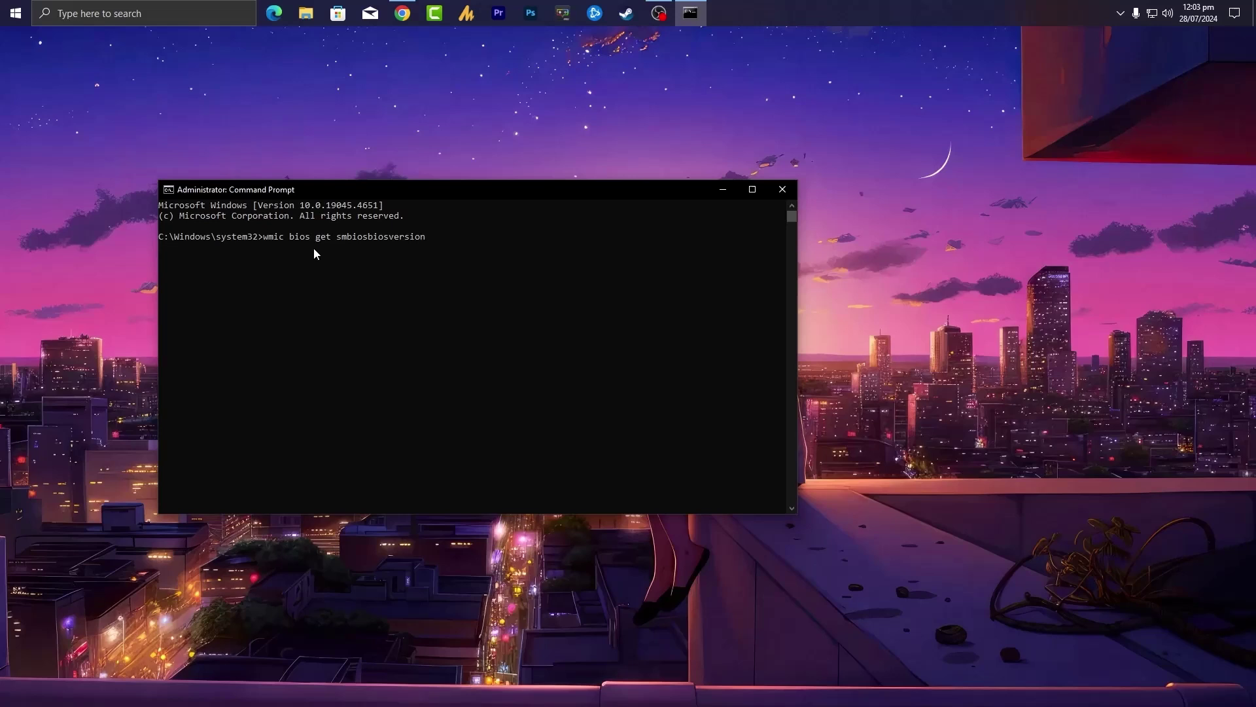
pyautogui.press('Return')
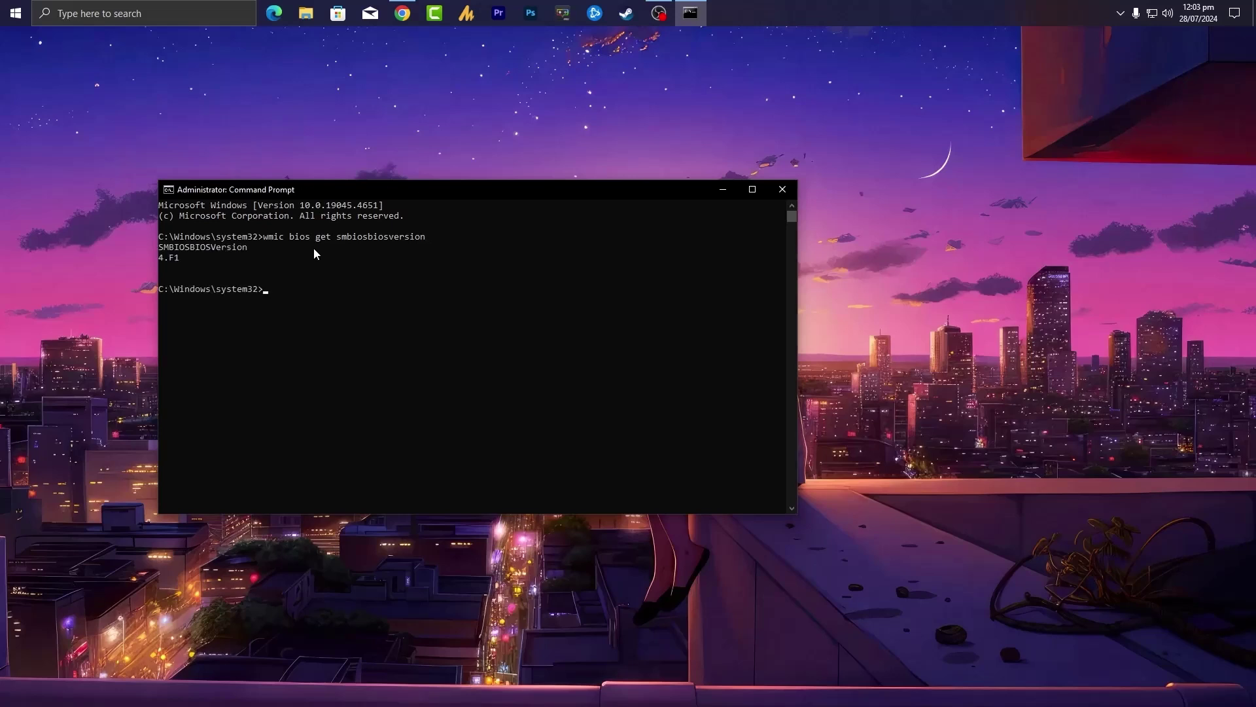
pyautogui.moveTo(185, 257); pyautogui.dragTo(159, 258)
# - Open System Information and check the BaseBoard version, manufacturer and product B450M PRO-M2 V2
pyautogui.click(199, 17)
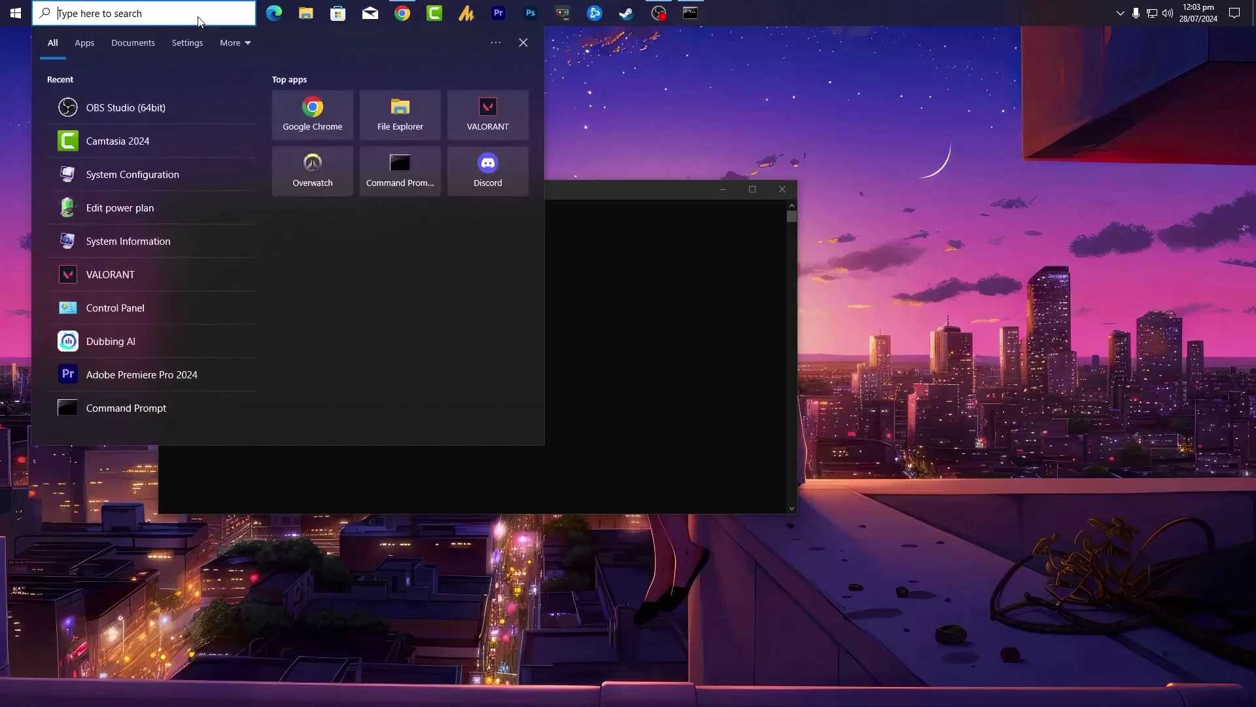
pyautogui.write('system')
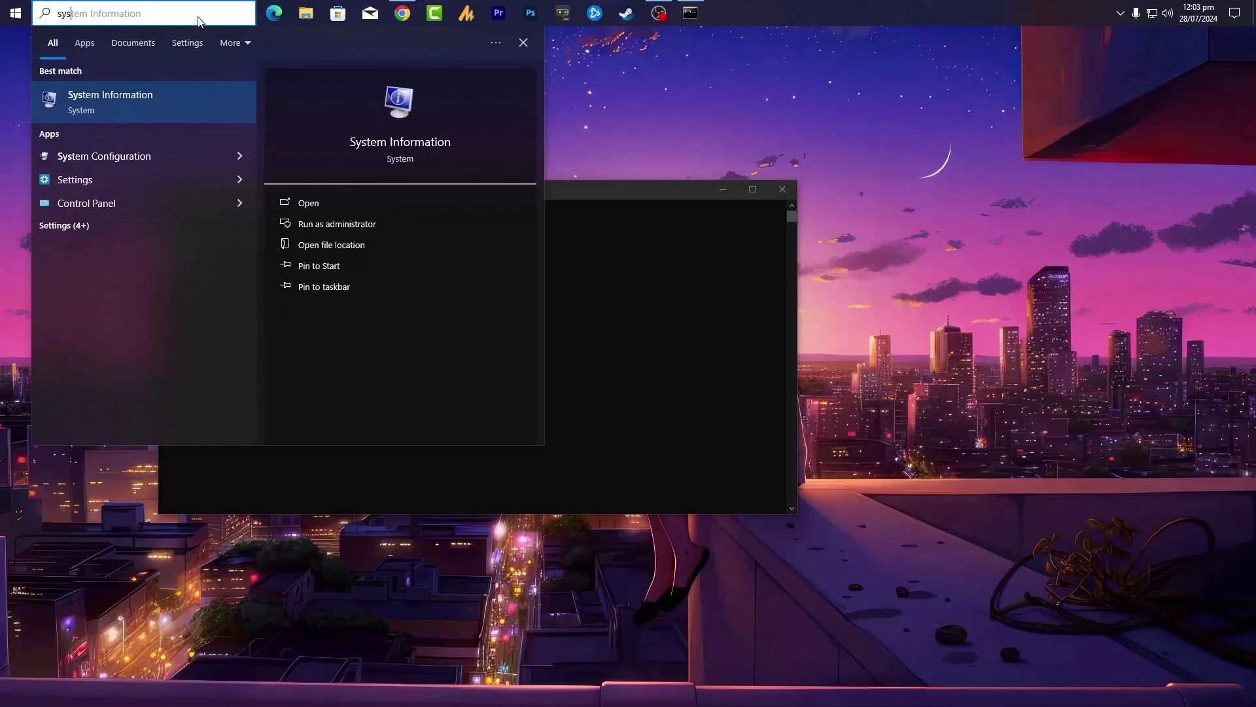
pyautogui.click(175, 101)
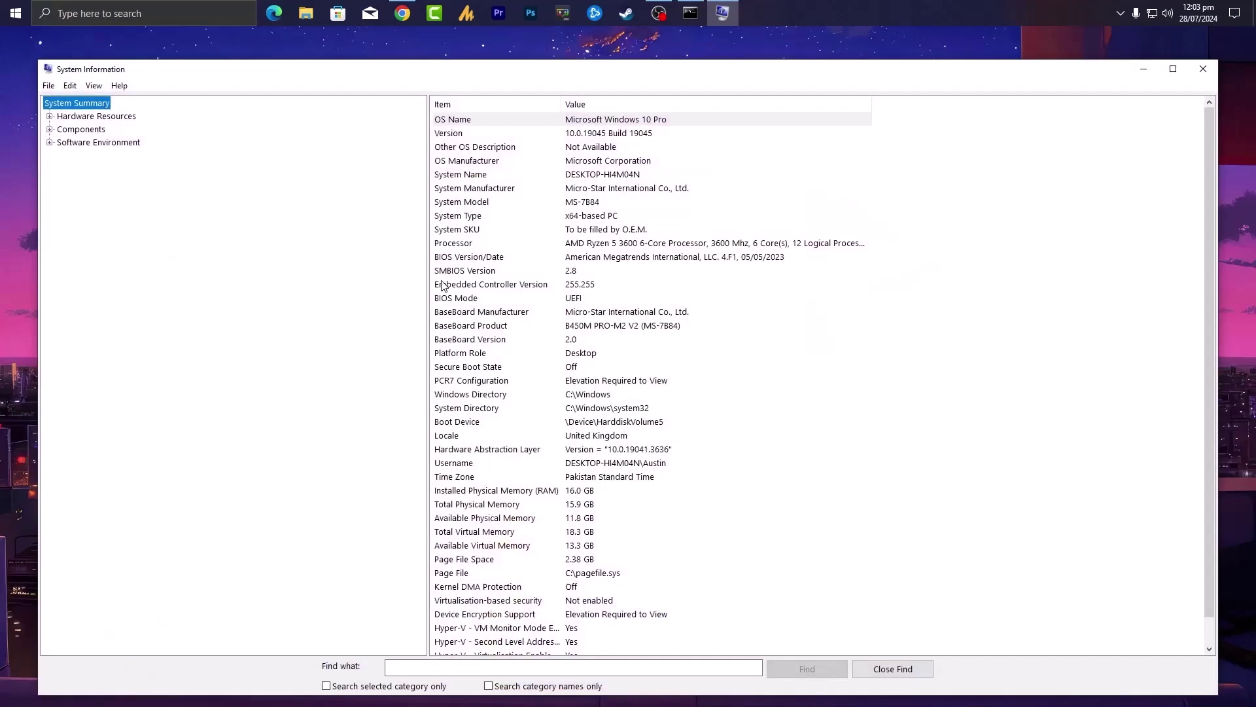
pyautogui.click(471, 342)
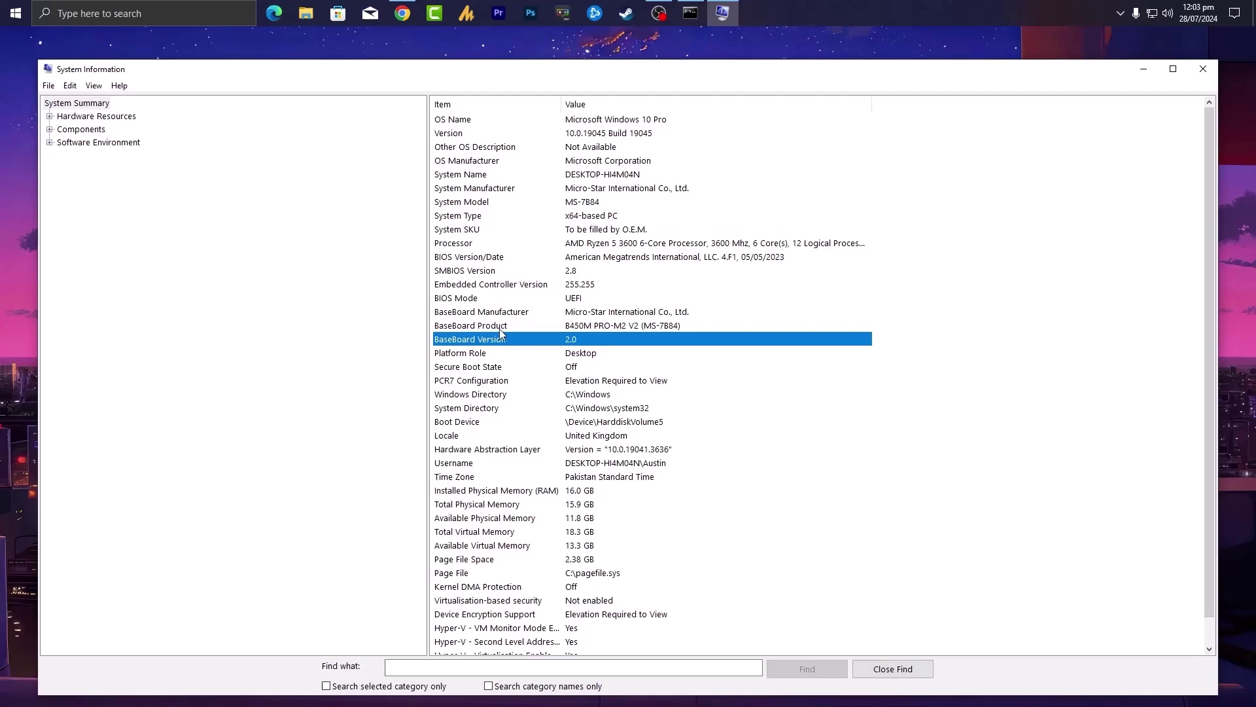
pyautogui.click(472, 314)
pyautogui.click(472, 327)
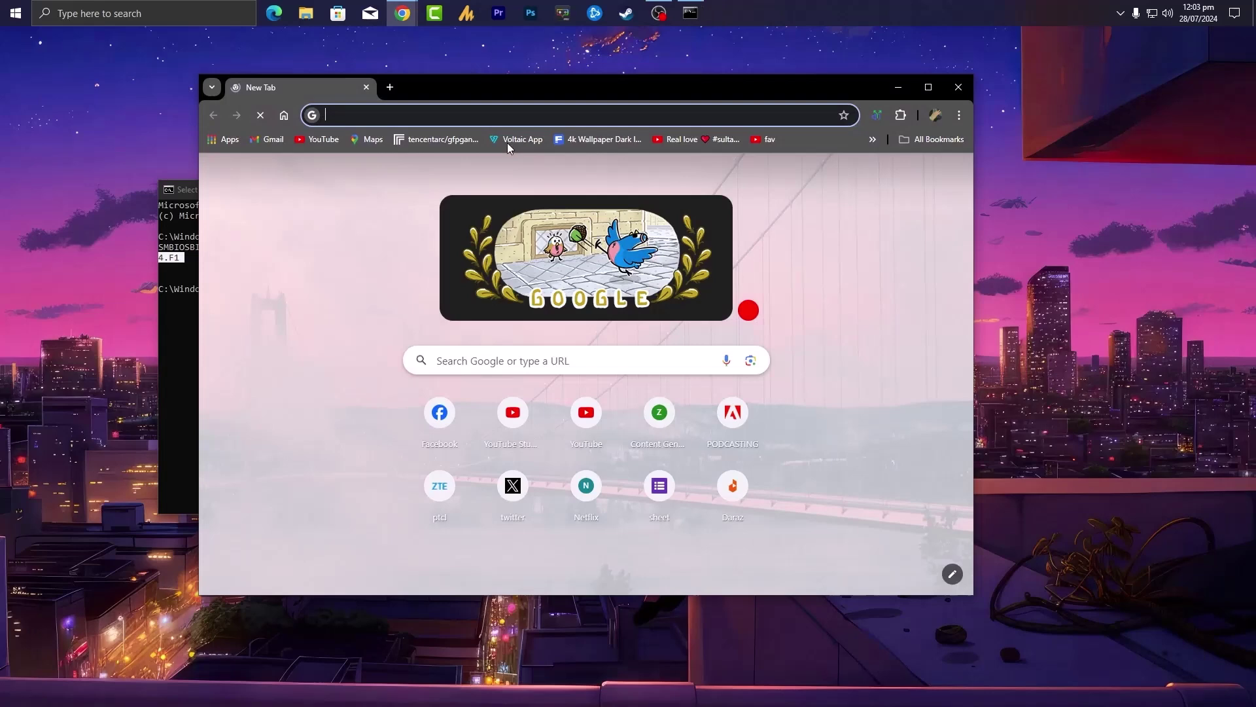
# - Search 'b450 m2 v2 bios' and open MSI's B450M PRO-M2 V2 support page
pyautogui.moveTo(489, 90); pyautogui.dragTo(651, 127)
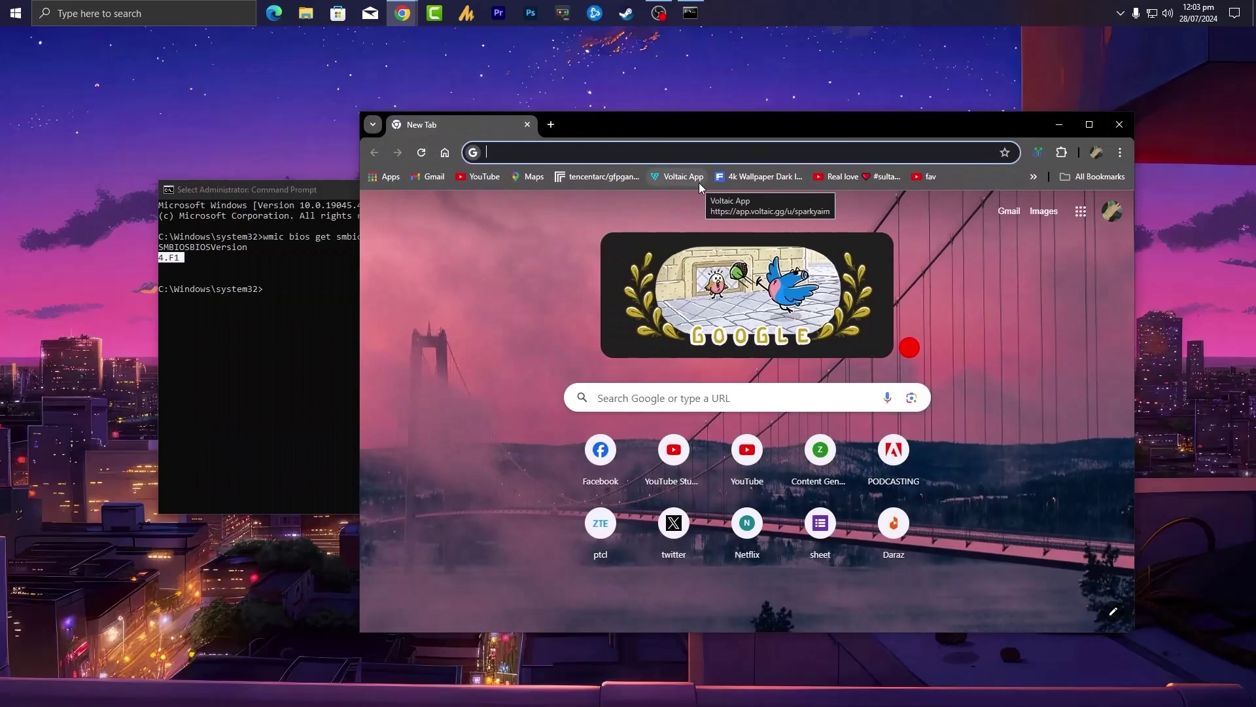
pyautogui.write('b450 m')
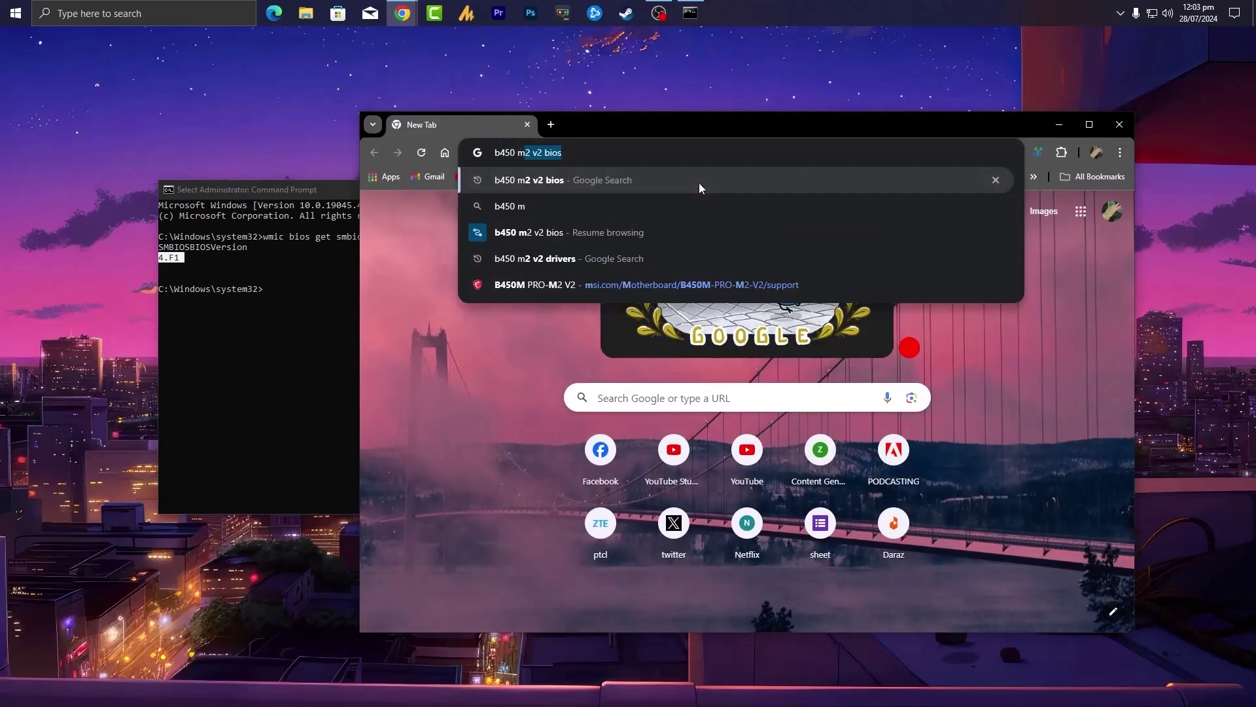
pyautogui.write('2 v2 bios')
pyautogui.press('Return')
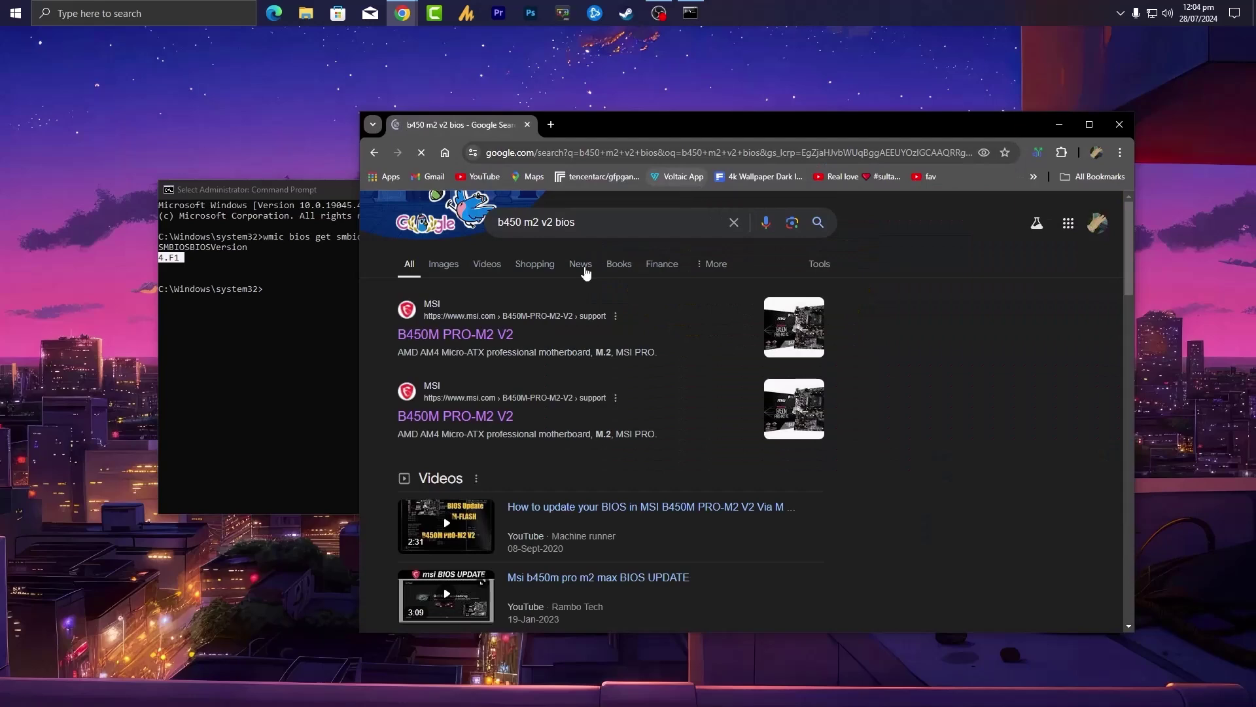
pyautogui.click(476, 335)
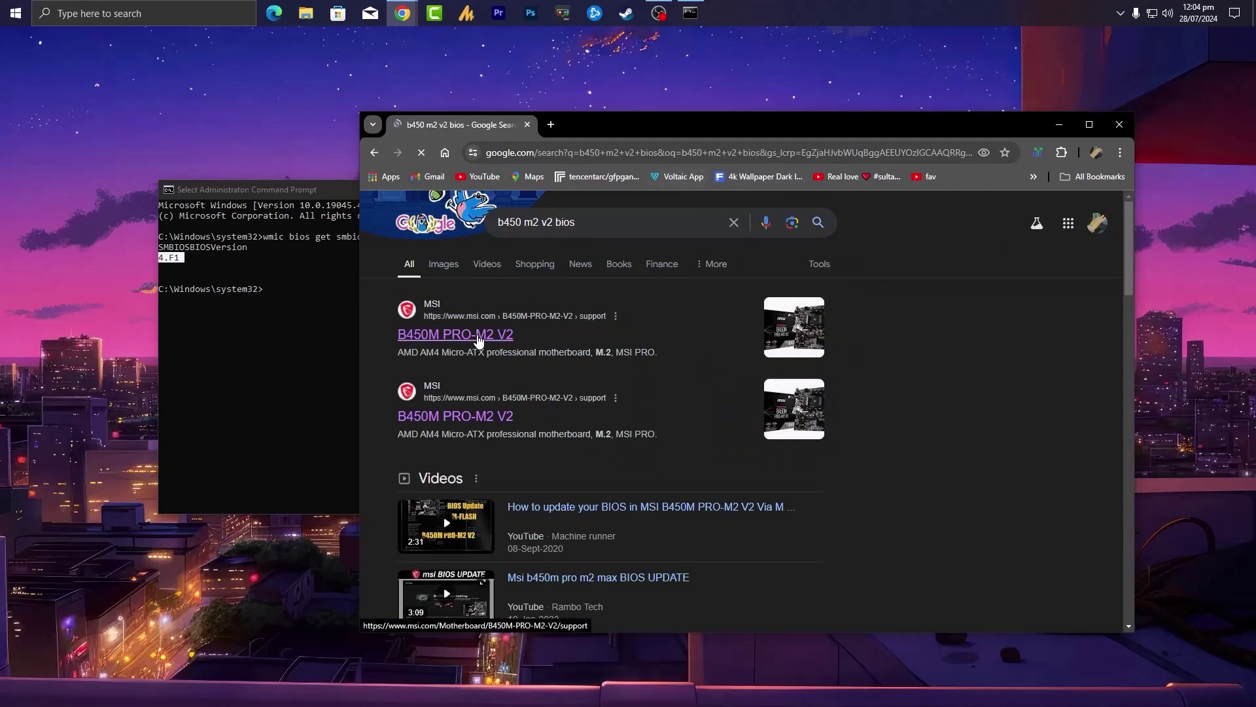
# - Widen the browser and flip between the Utility, Driver and Firmware/BIOS download lists
pyautogui.moveTo(754, 129); pyautogui.dragTo(744, 85)
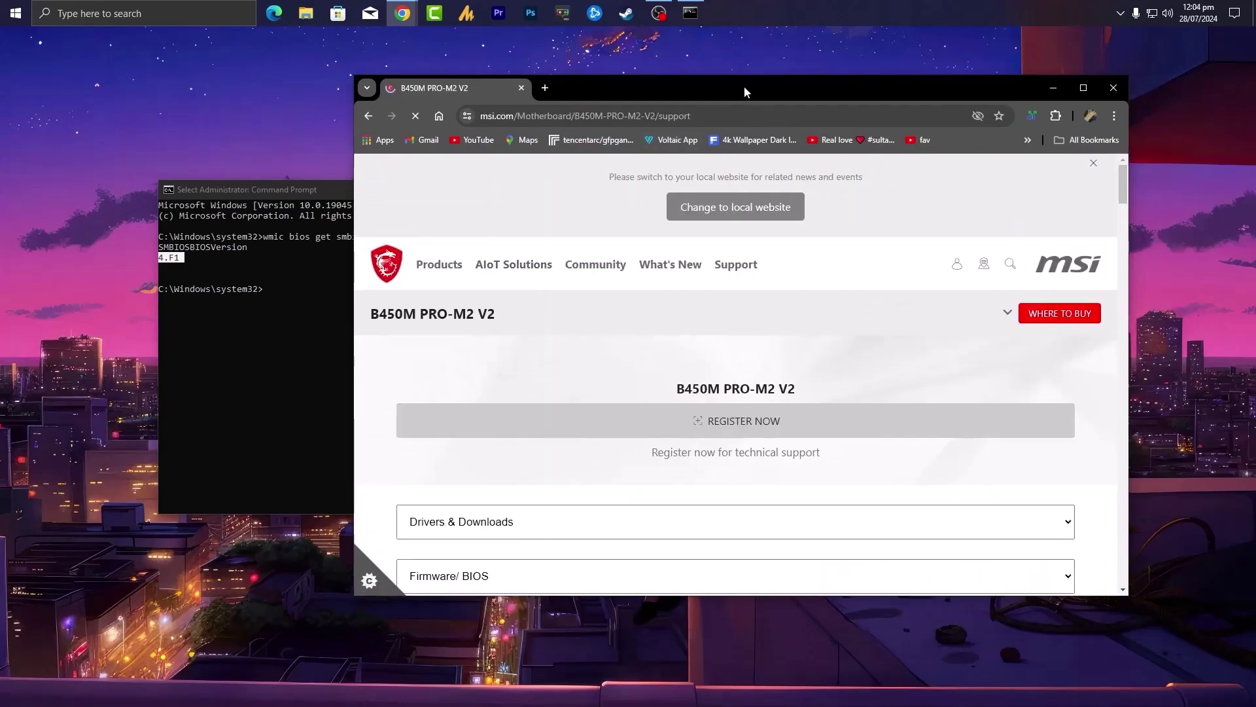
pyautogui.moveTo(356, 324); pyautogui.dragTo(90, 336)
pyautogui.scroll(-3, 480, 415)
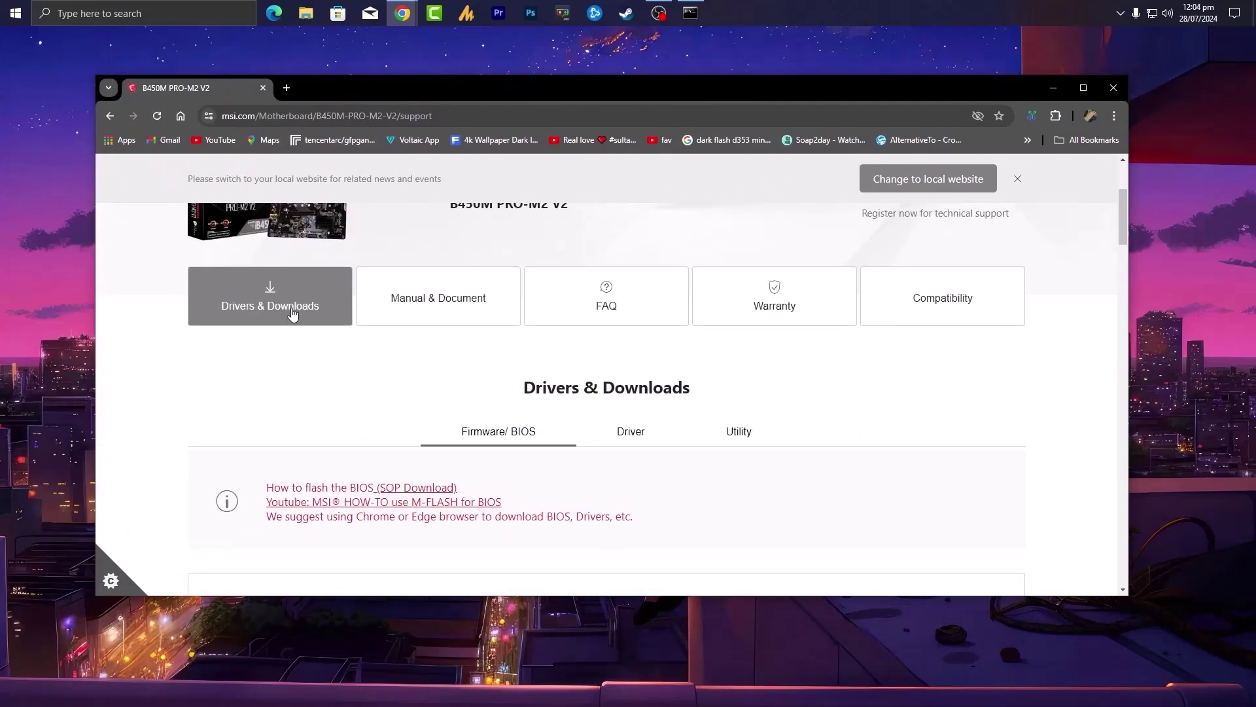
pyautogui.scroll(-2, 670, 333)
pyautogui.click(748, 307)
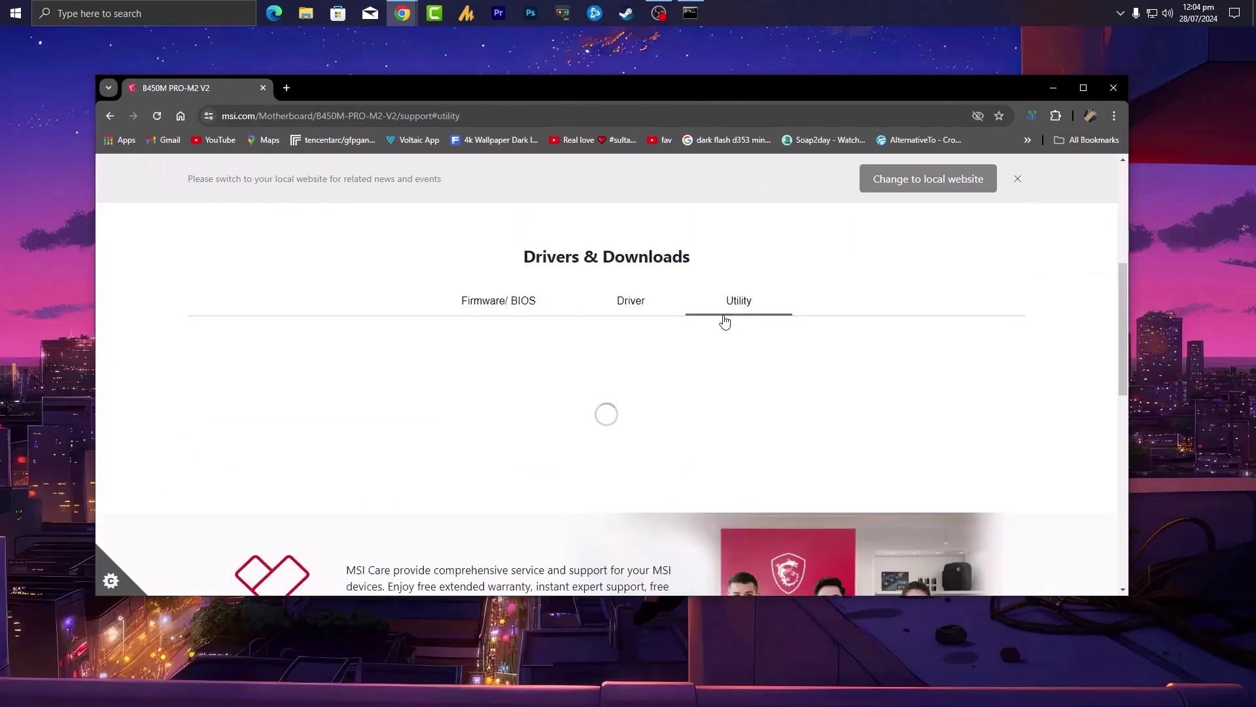
pyautogui.click(632, 305)
pyautogui.click(498, 306)
pyautogui.click(736, 304)
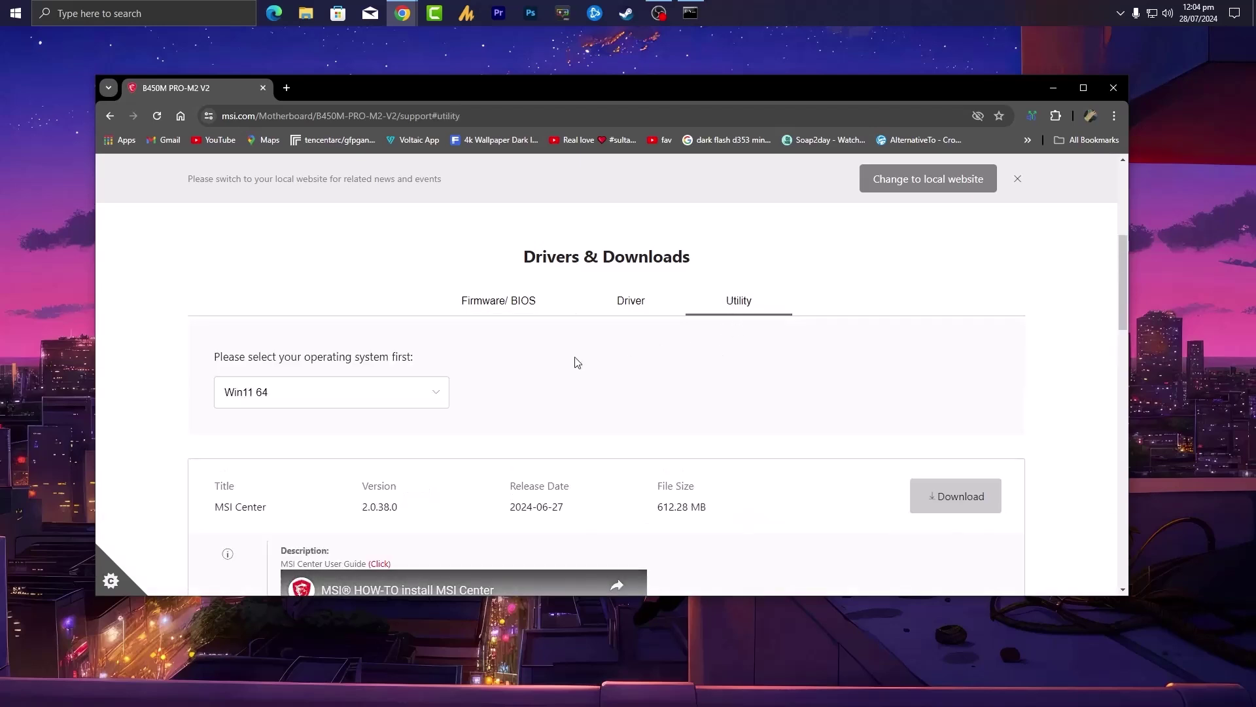
# - Keep Win11 64 as the OS and browse utilities like MSI Center 2.0.38.0 and CPU-Z
pyautogui.click(406, 397)
pyautogui.click(570, 403)
pyautogui.scroll(-5, 571, 403)
pyautogui.scroll(-4, 572, 410)
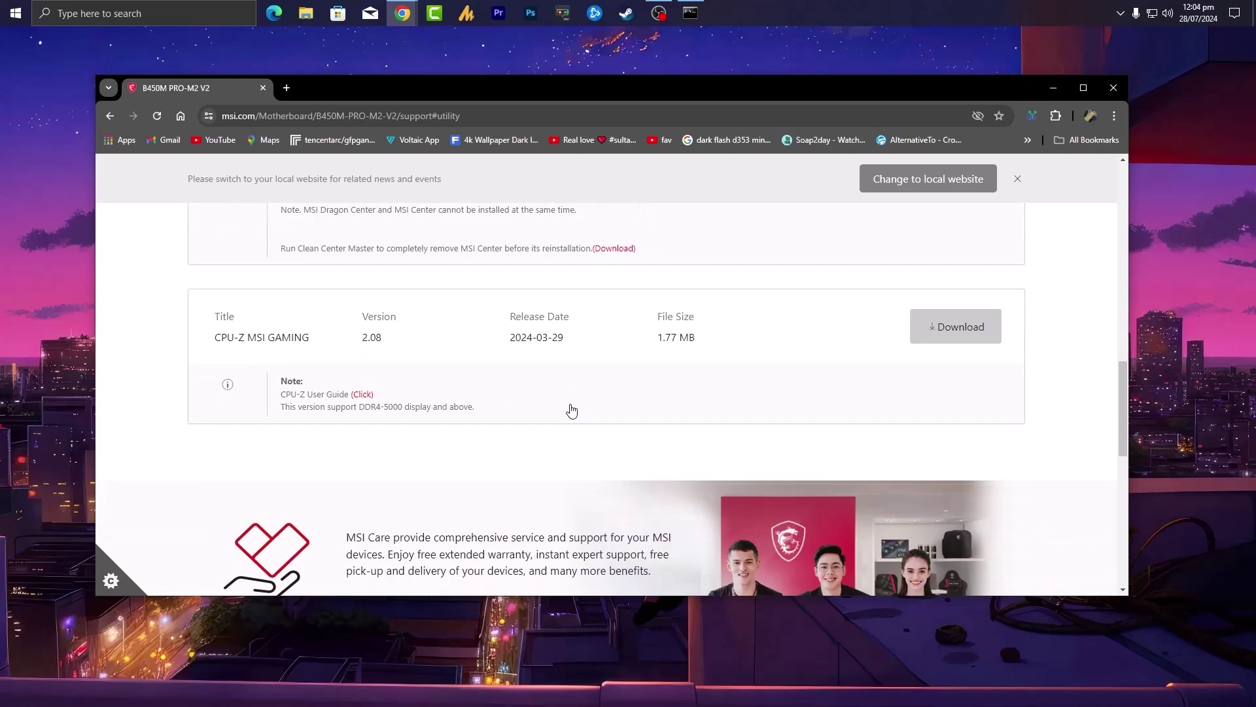
pyautogui.scroll(-2, 572, 410)
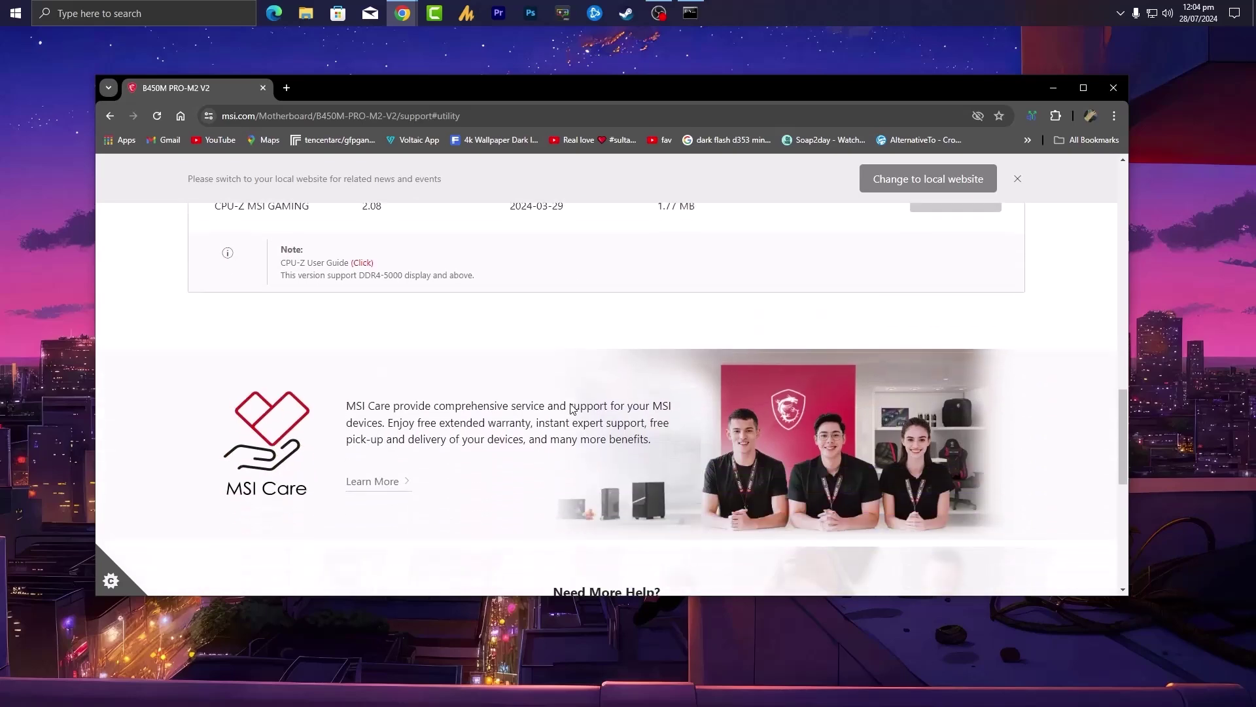
pyautogui.scroll(8, 571, 403)
pyautogui.scroll(-2, 570, 398)
pyautogui.scroll(4, 571, 403)
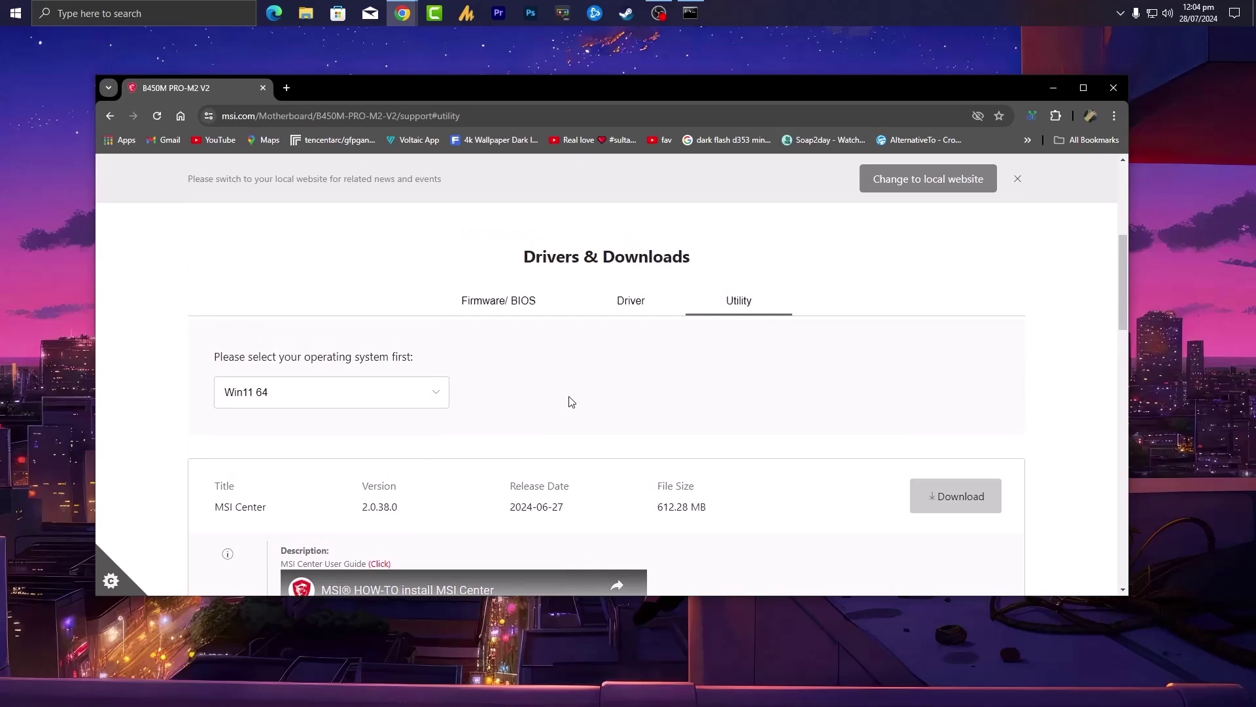
# - Compare the newest AMI BIOS 7B84v4F1 with installed 4.F1, briefly opening the M-FLASH video
pyautogui.click(515, 300)
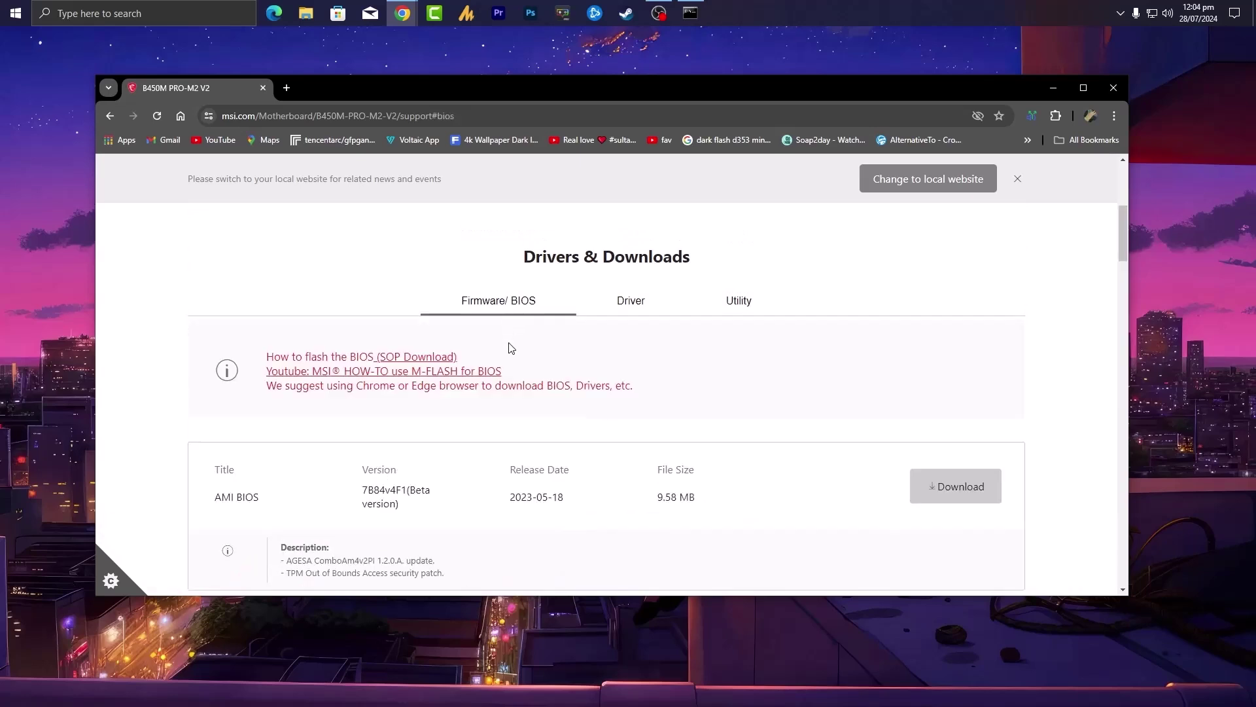
pyautogui.scroll(-2, 509, 348)
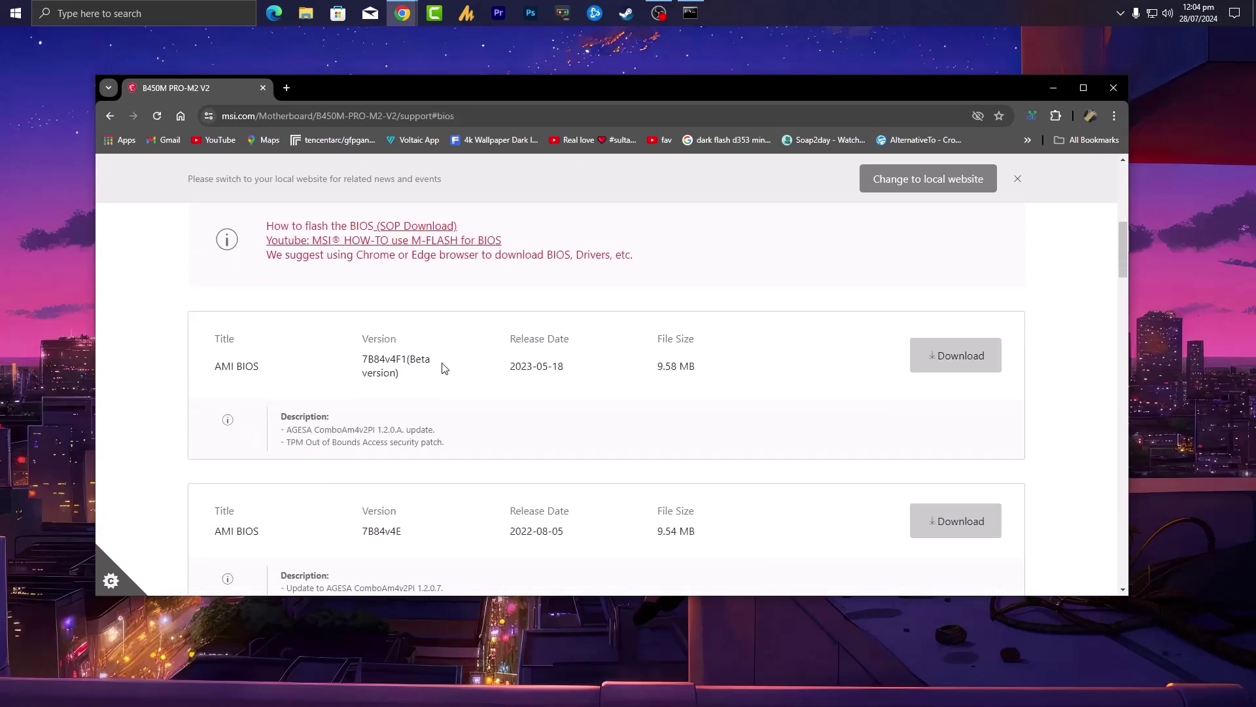
pyautogui.moveTo(407, 96); pyautogui.dragTo(516, 95)
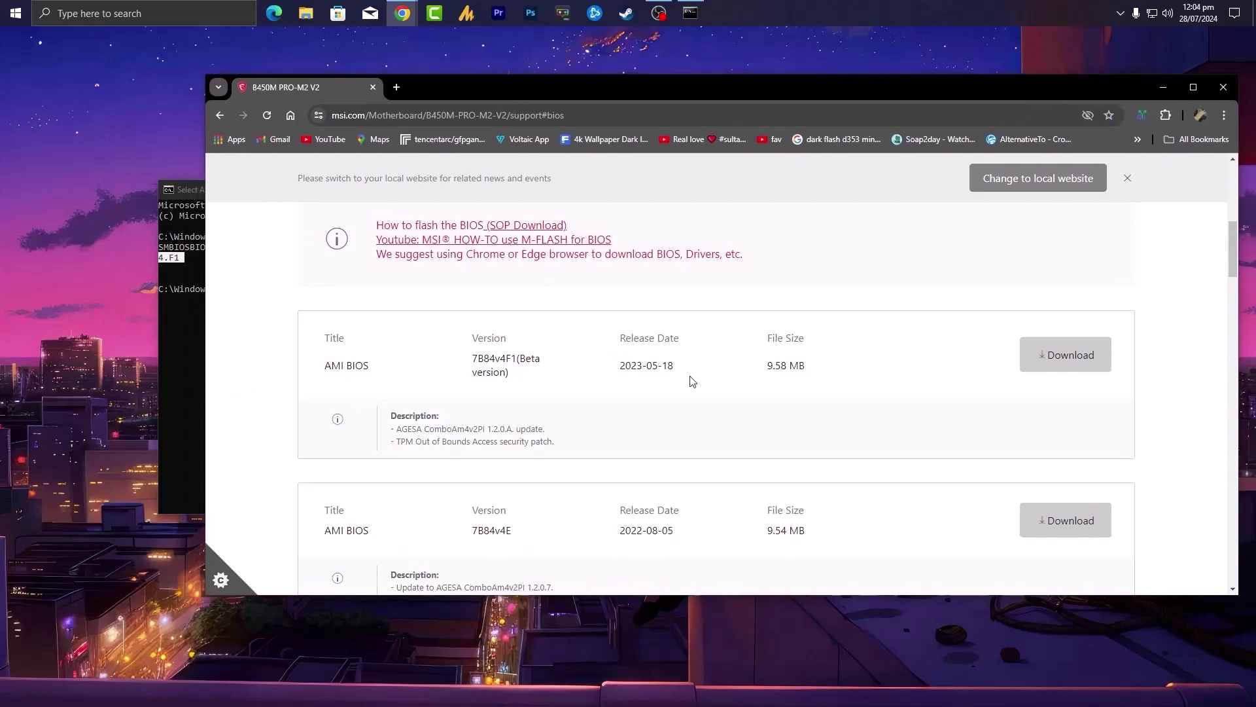
pyautogui.click(181, 249)
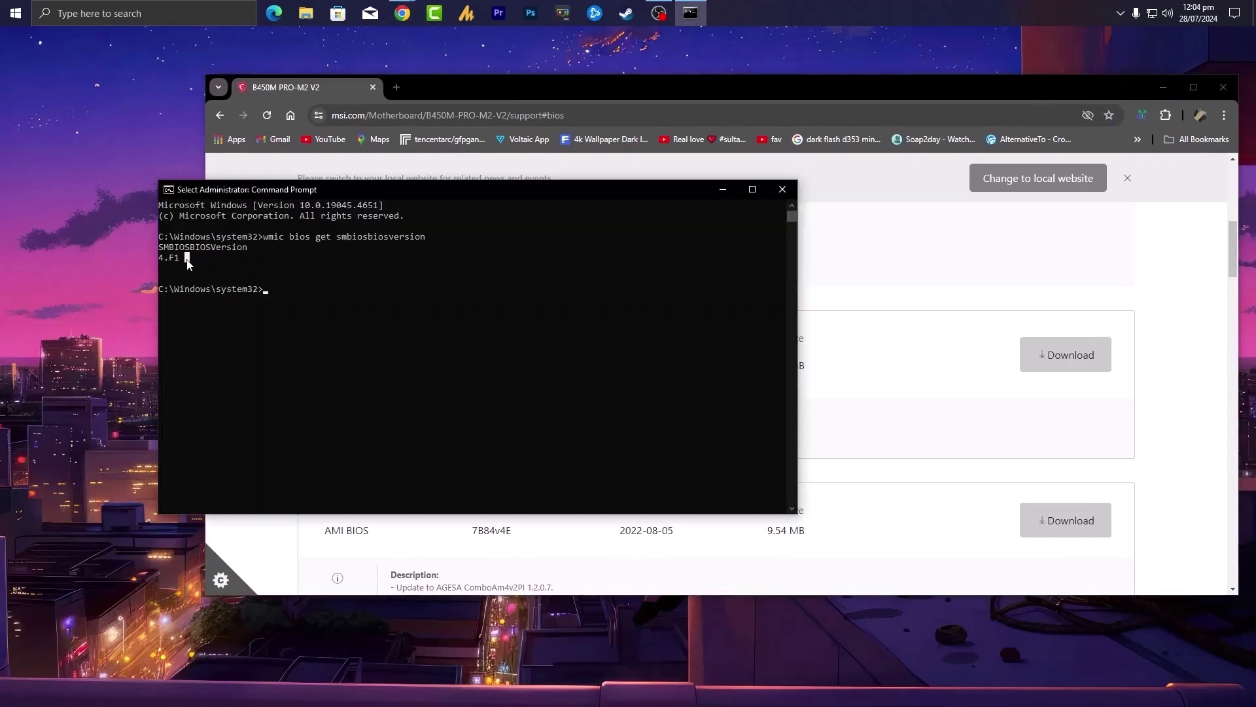
pyautogui.click(181, 260)
pyautogui.click(578, 101)
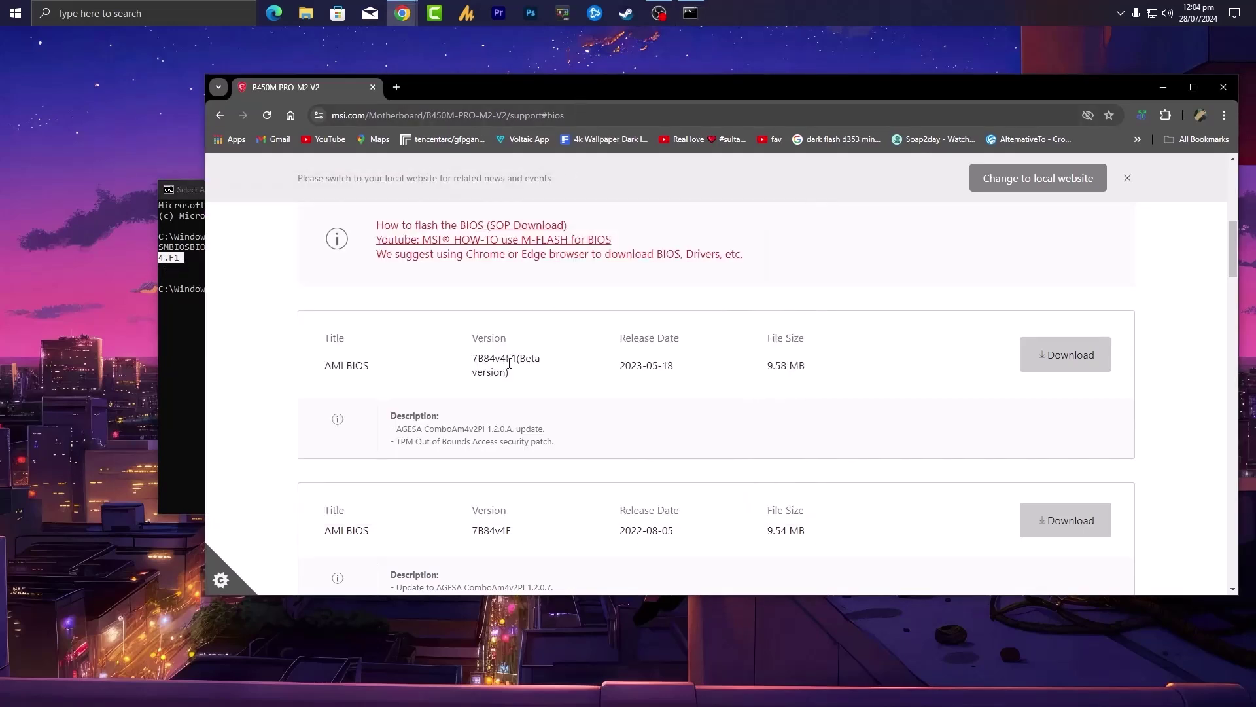
pyautogui.moveTo(515, 362); pyautogui.dragTo(499, 361)
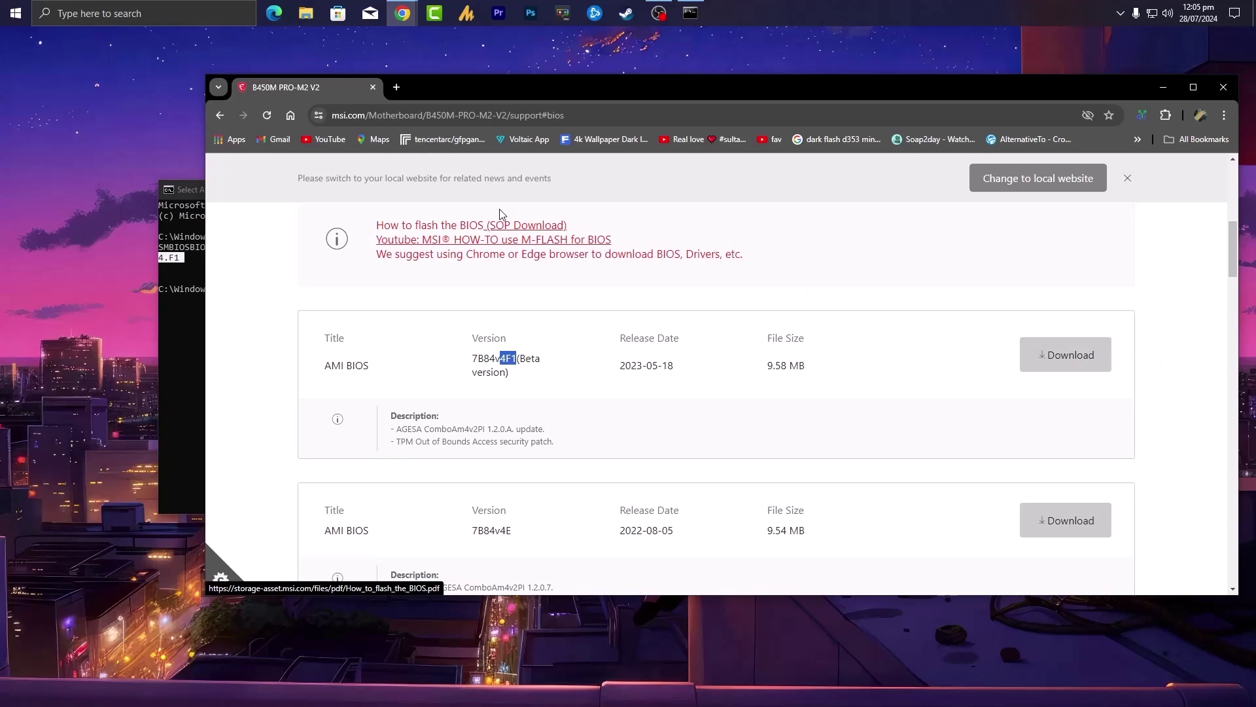
pyautogui.click(476, 245)
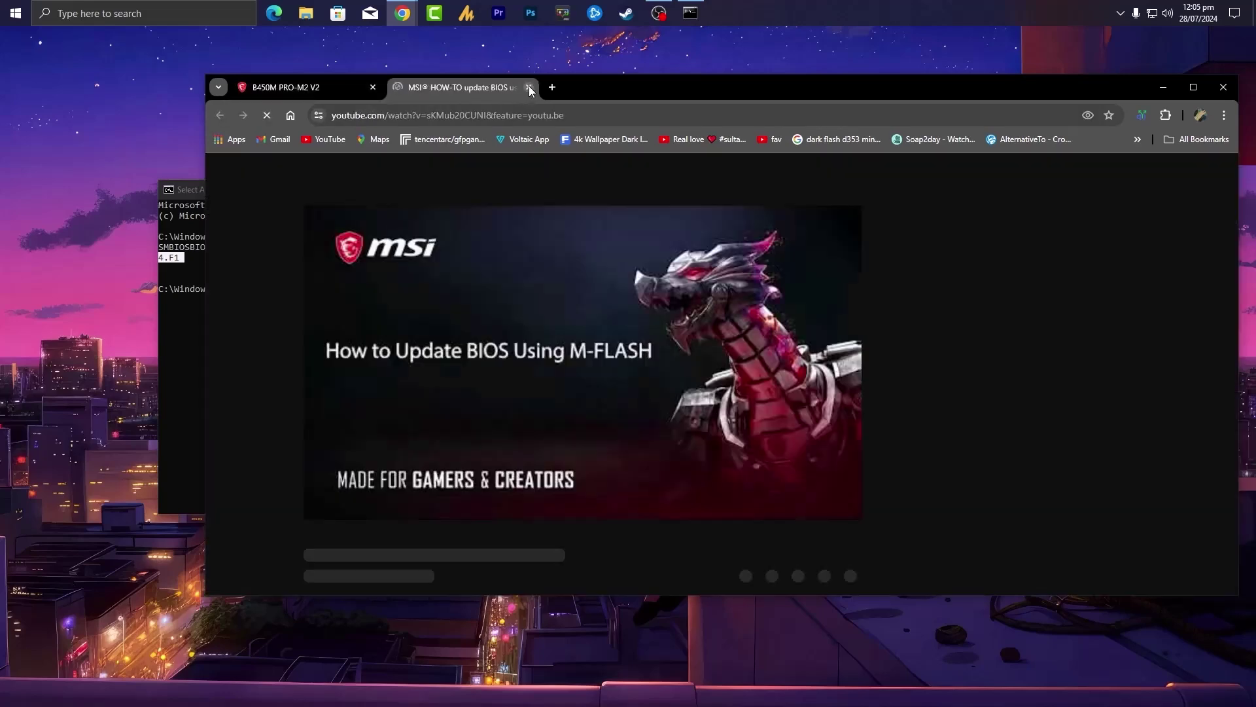
pyautogui.click(528, 88)
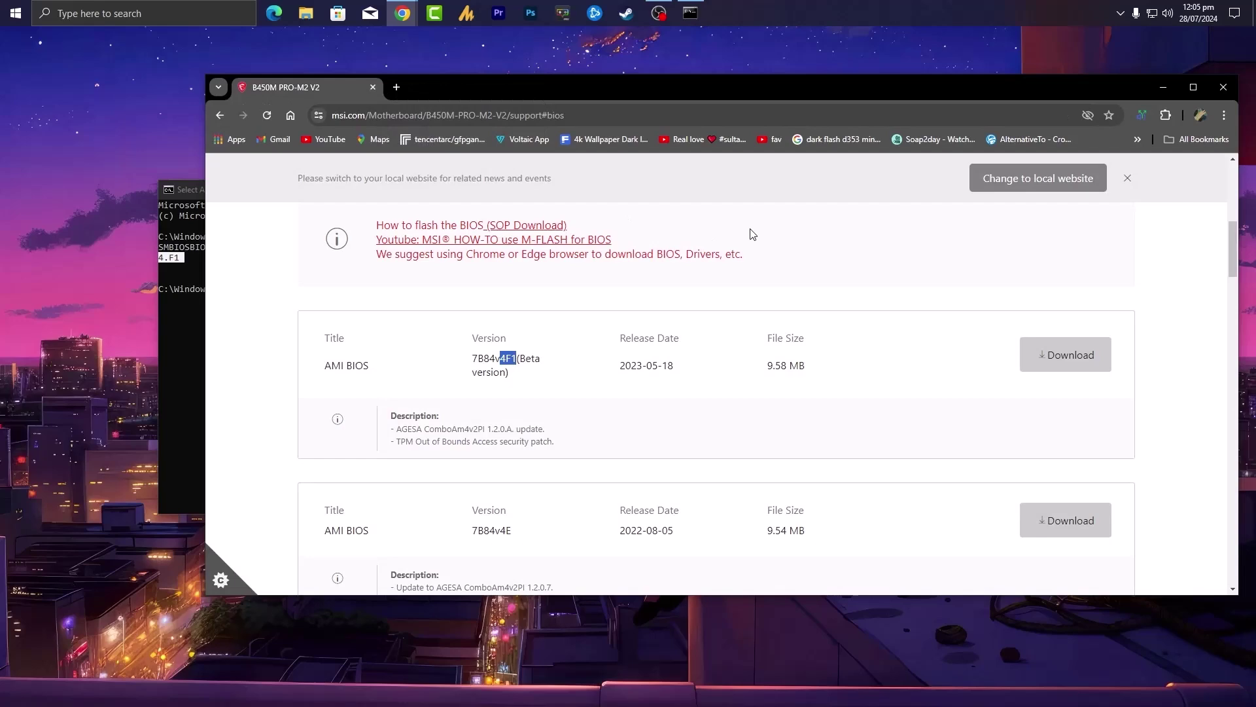
# - Minimize Chrome to reveal the Command Prompt showing BIOS version 4.F1
pyautogui.click(1164, 89)
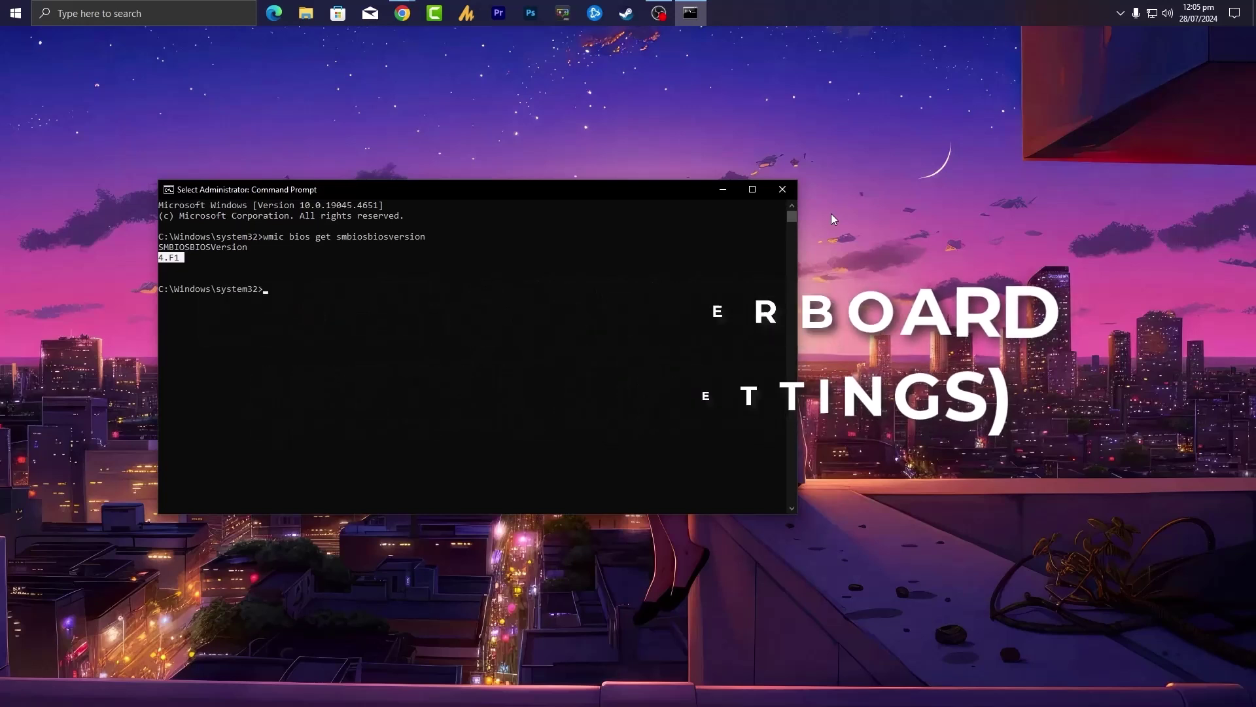
# - Open the Power Options plan list from a 'power' search
pyautogui.click(193, 23)
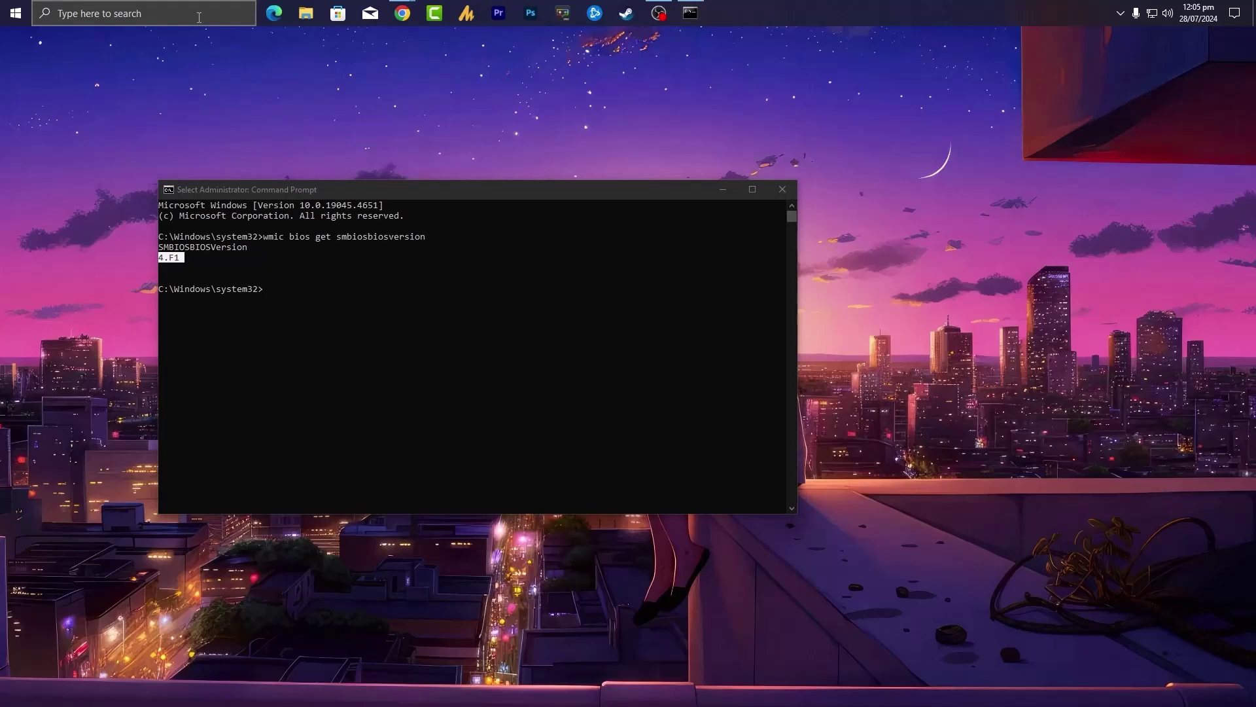
pyautogui.write('power')
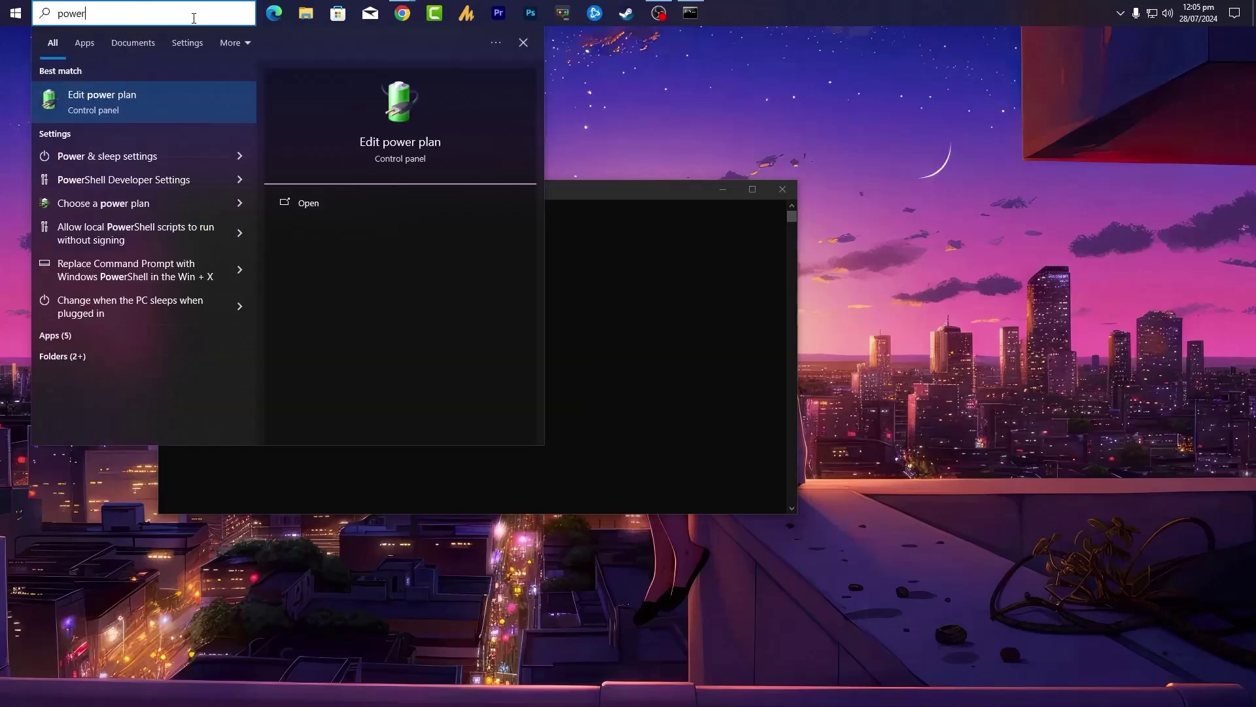
pyautogui.press('Return')
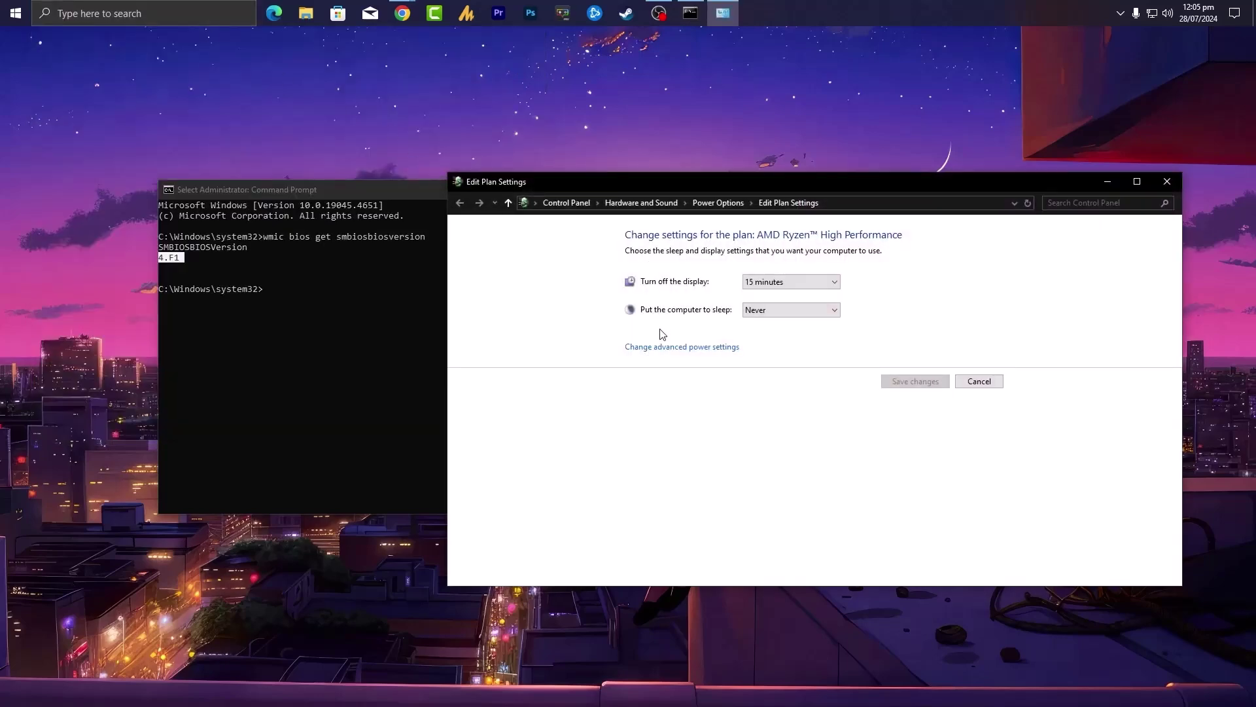
pyautogui.click(717, 203)
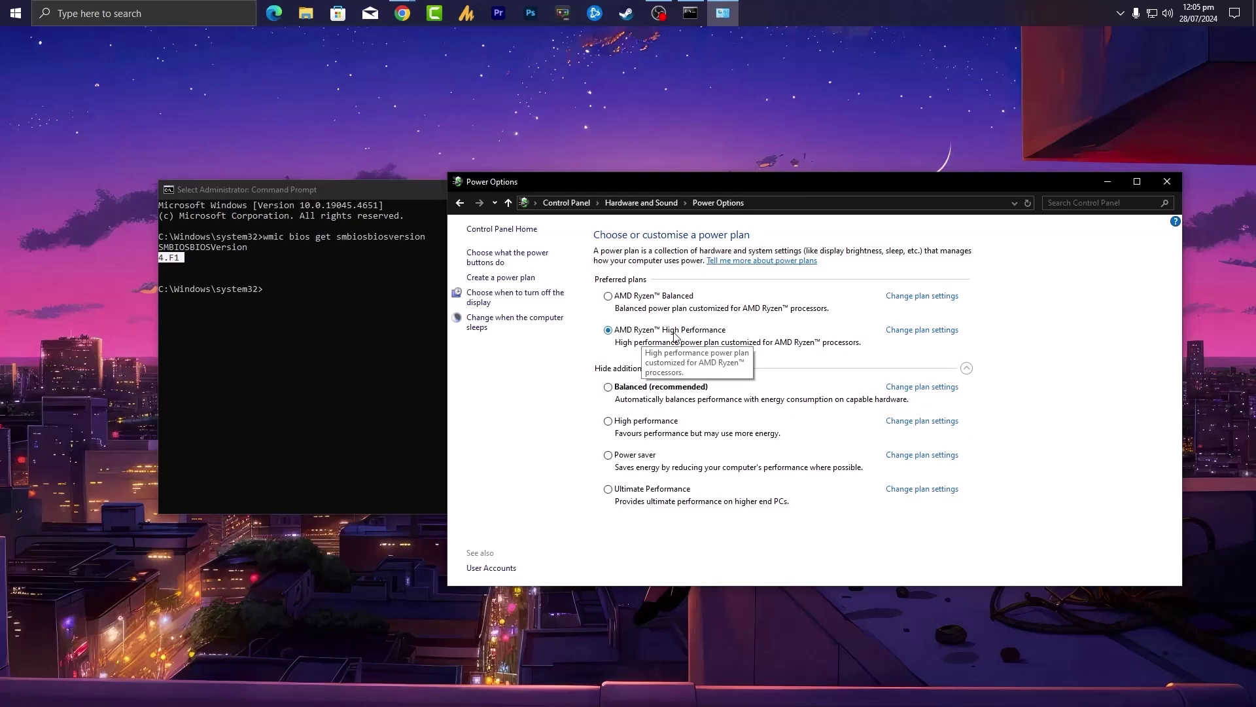
# - Make High performance the active power plan and close Power Options
pyautogui.click(621, 303)
pyautogui.click(672, 335)
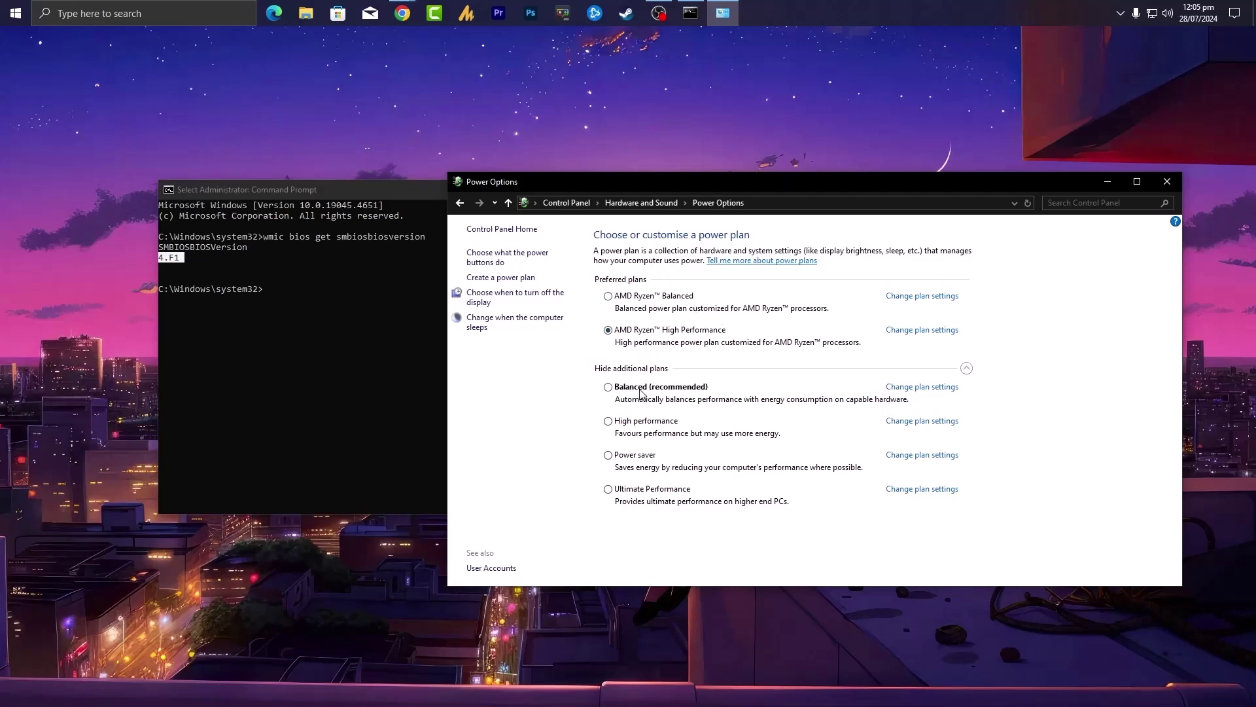
pyautogui.click(630, 425)
pyautogui.click(1165, 182)
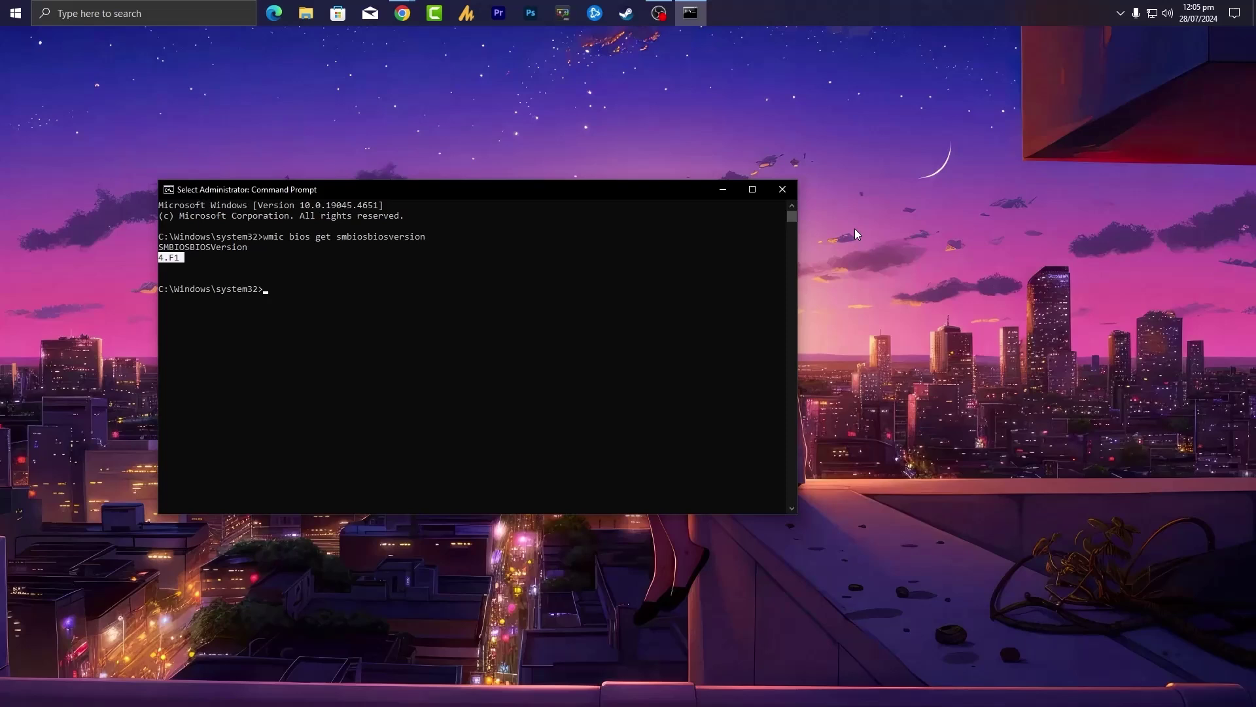
pyautogui.moveTo(689, 191); pyautogui.dragTo(888, 201)
# - Run msconfig and open the Boot tab's Advanced options
pyautogui.click(160, 24)
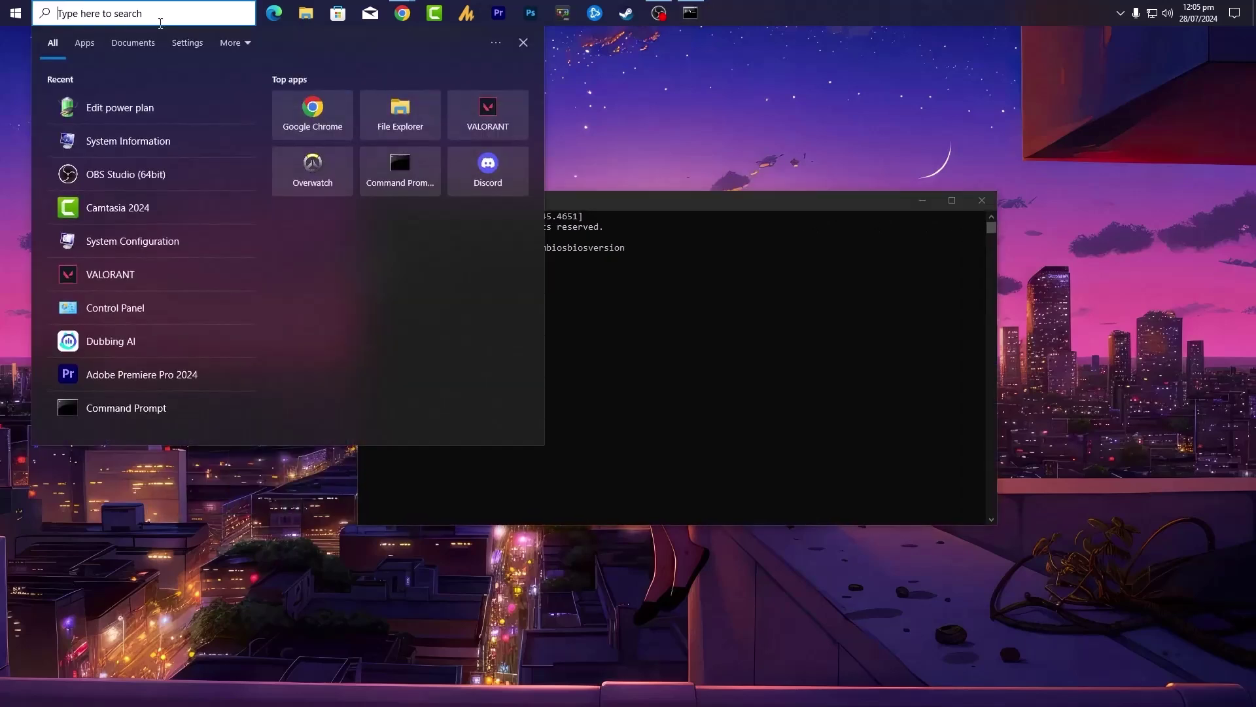
pyautogui.write('msconfig')
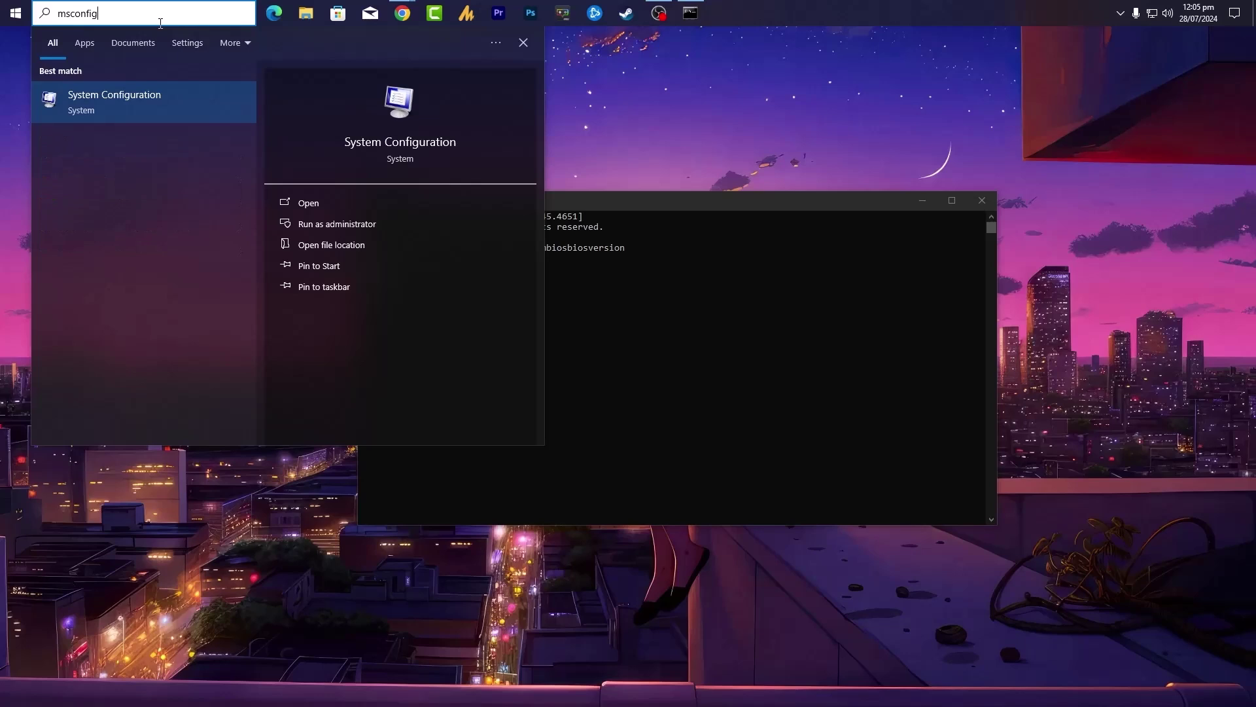
pyautogui.press('Return')
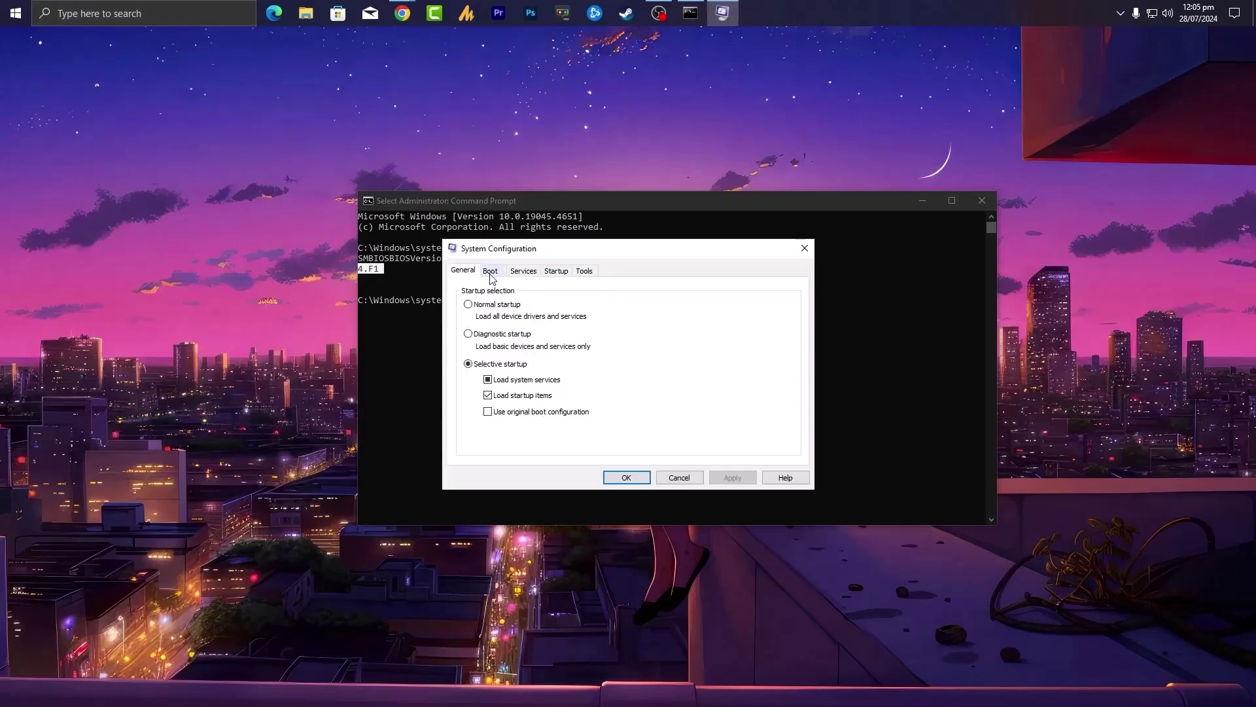
pyautogui.click(491, 275)
pyautogui.click(497, 364)
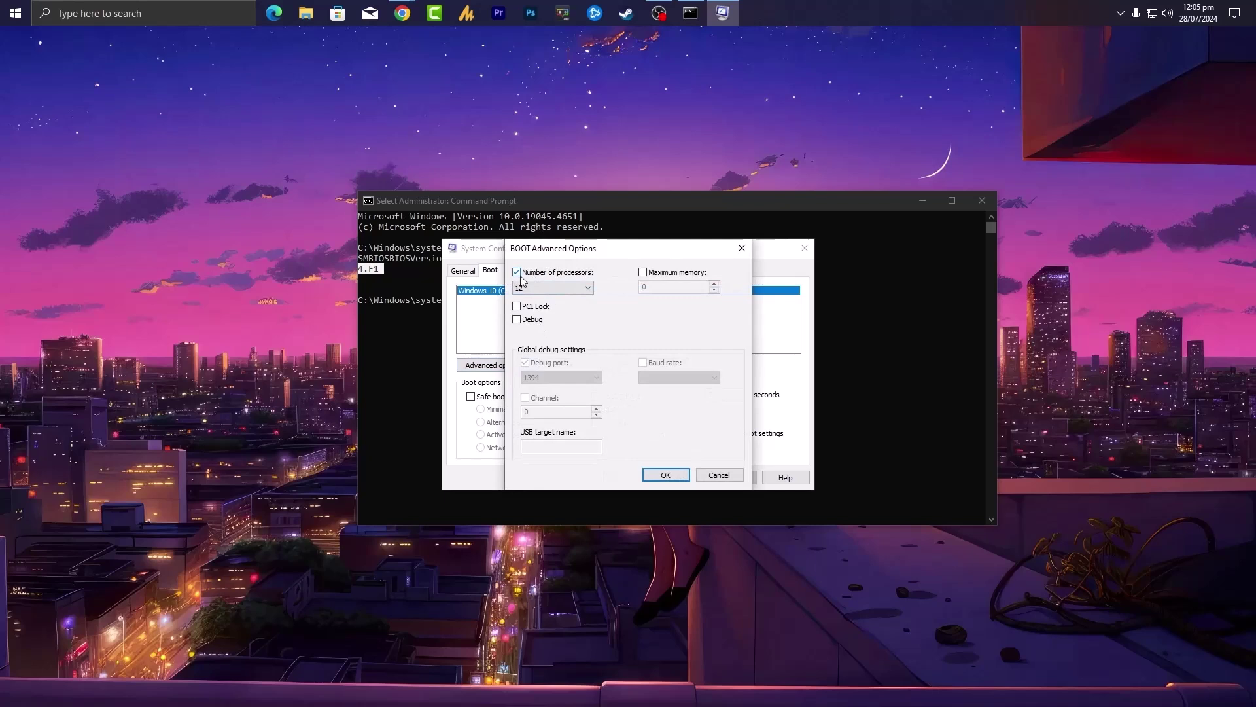
# - Set Number of processors to 12, then apply and close System Configuration
pyautogui.click(585, 288)
pyautogui.click(567, 393)
pyautogui.click(546, 288)
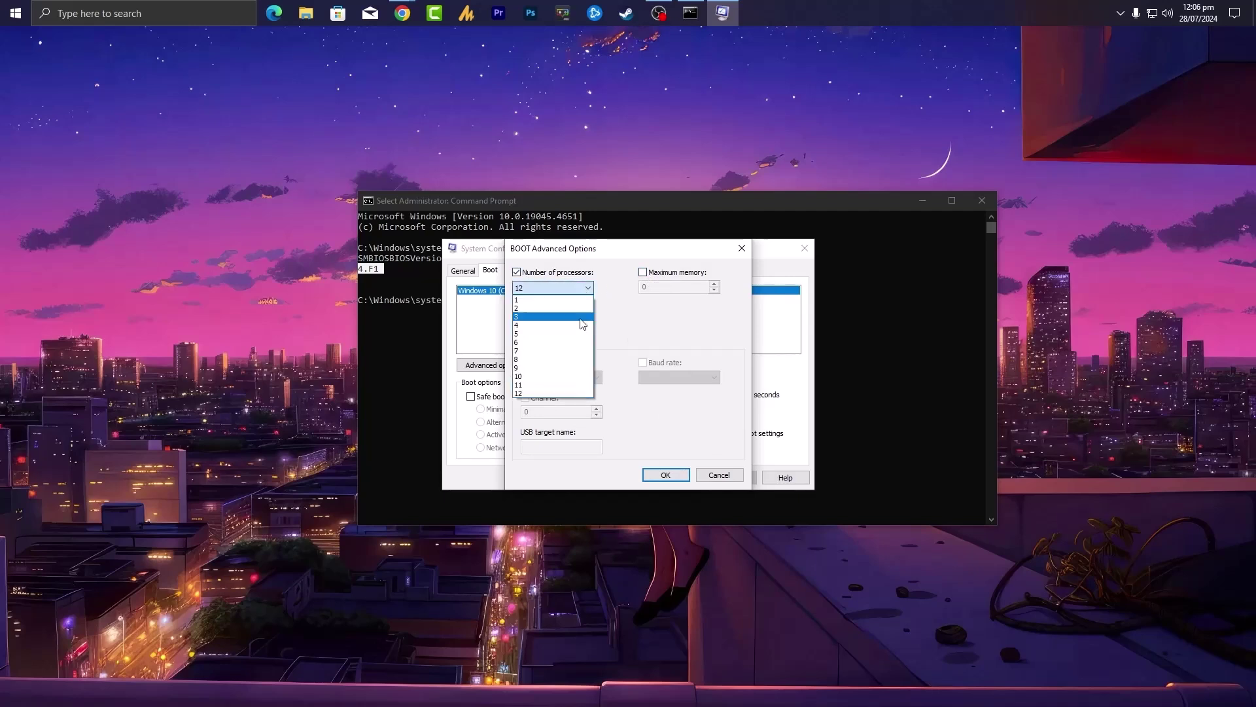
pyautogui.click(553, 393)
pyautogui.click(667, 476)
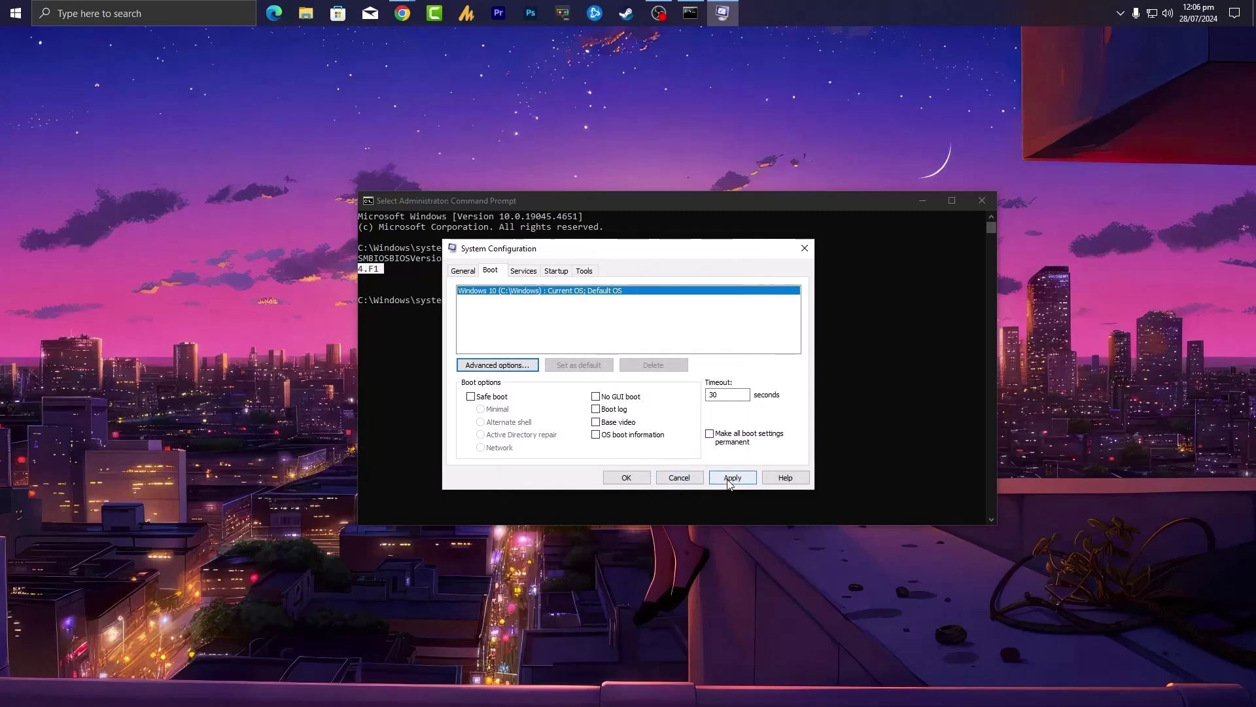
pyautogui.click(728, 481)
pyautogui.click(634, 479)
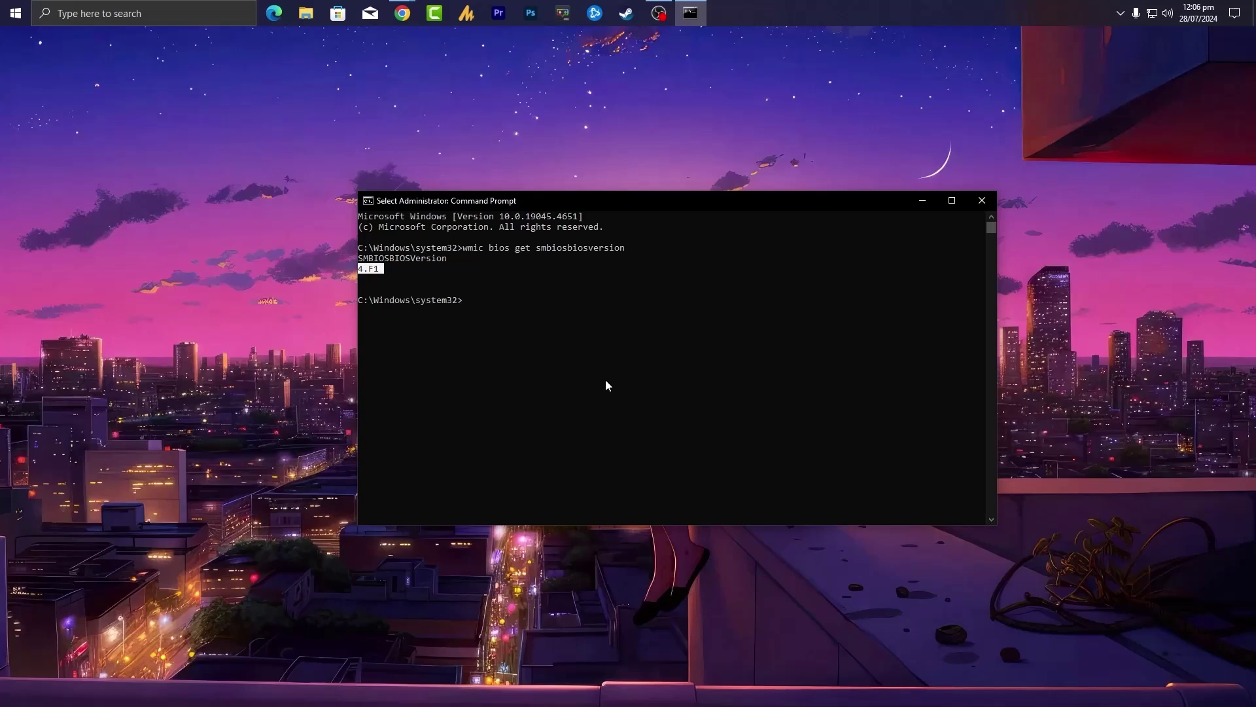
# - Open Task Manager's CPU performance view showing 12 logical processors on the Ryzen 5 3600
pyautogui.rightClick(795, 19)
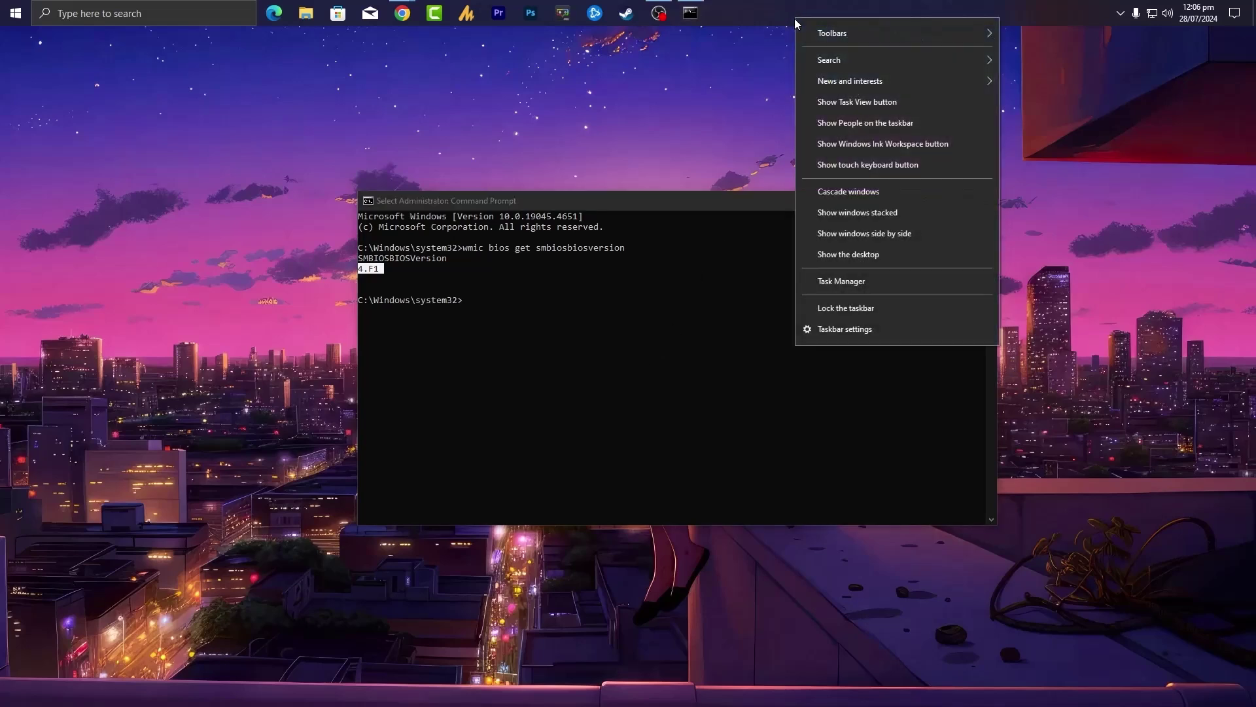
pyautogui.click(891, 281)
pyautogui.click(330, 189)
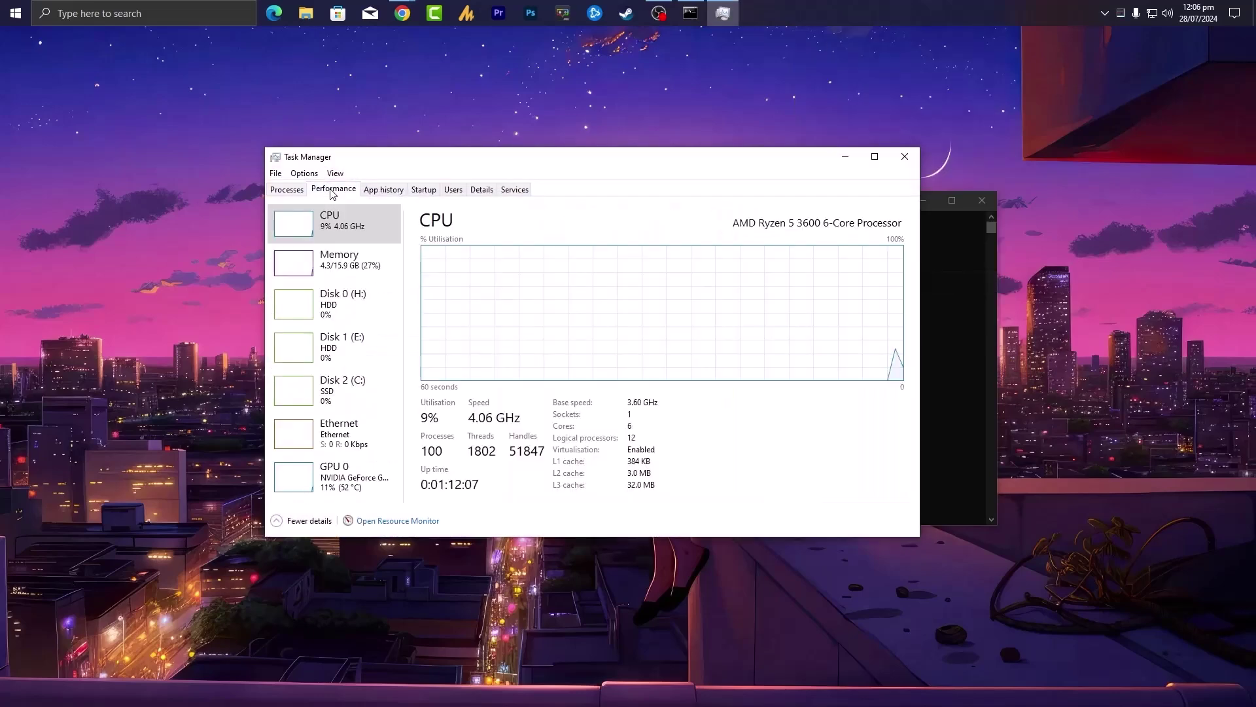
pyautogui.click(342, 230)
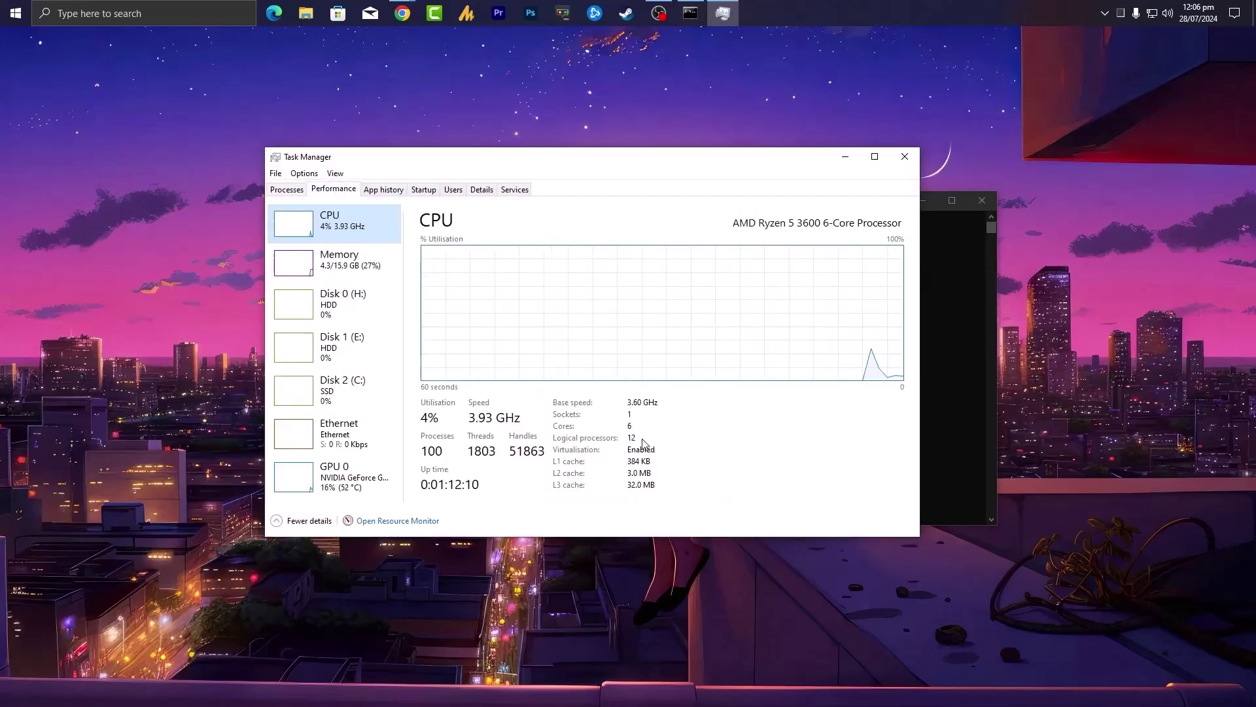
pyautogui.click(583, 433)
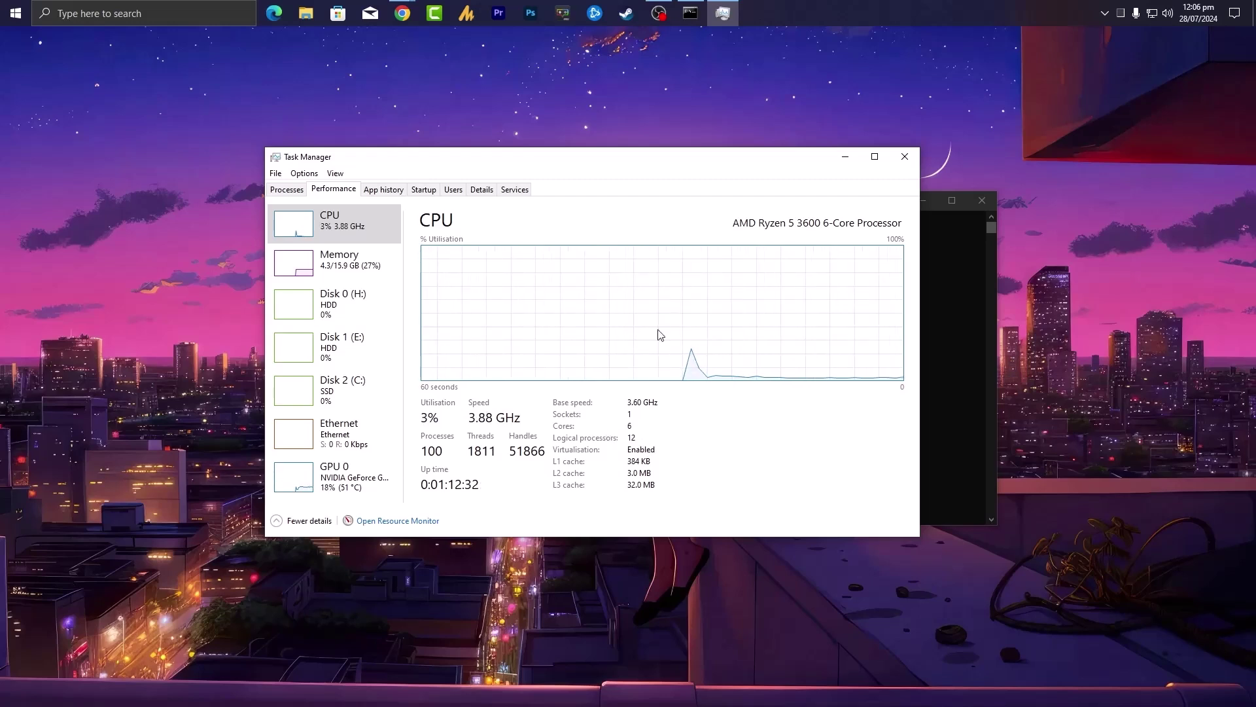
# - Open Device Manager maximized, close Task Manager, and expand only the Processors category
pyautogui.rightClick(15, 11)
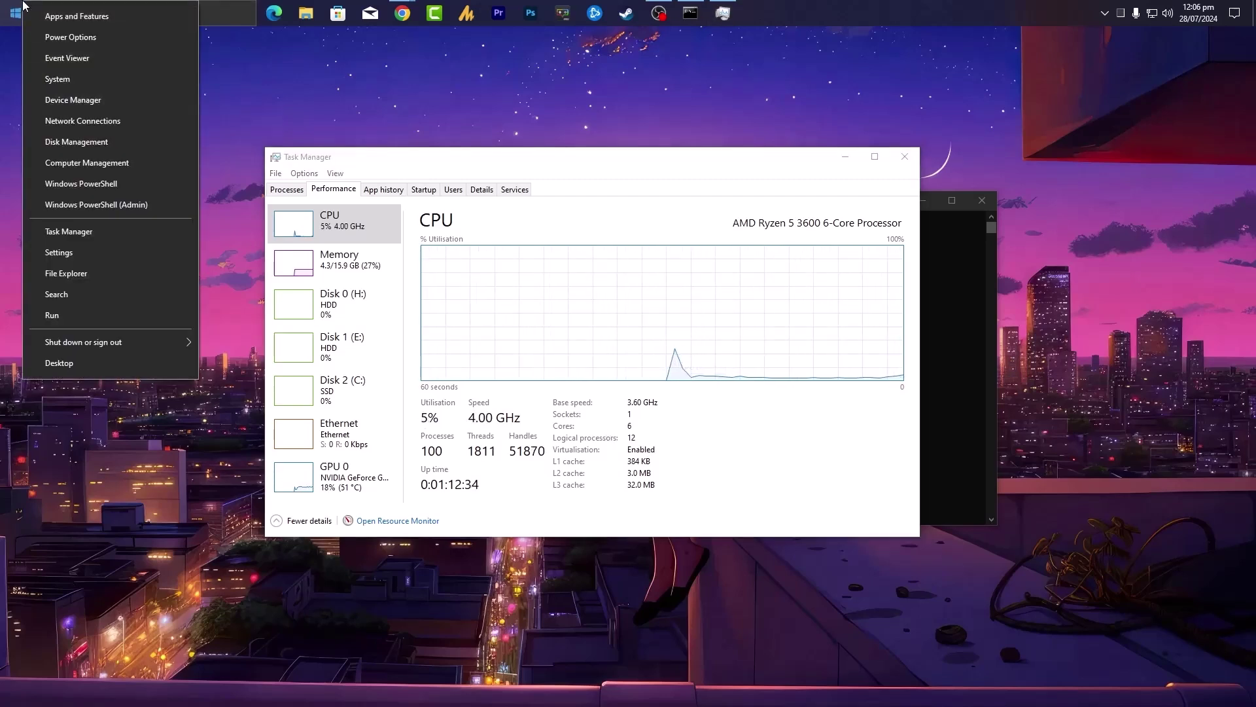
pyautogui.click(93, 104)
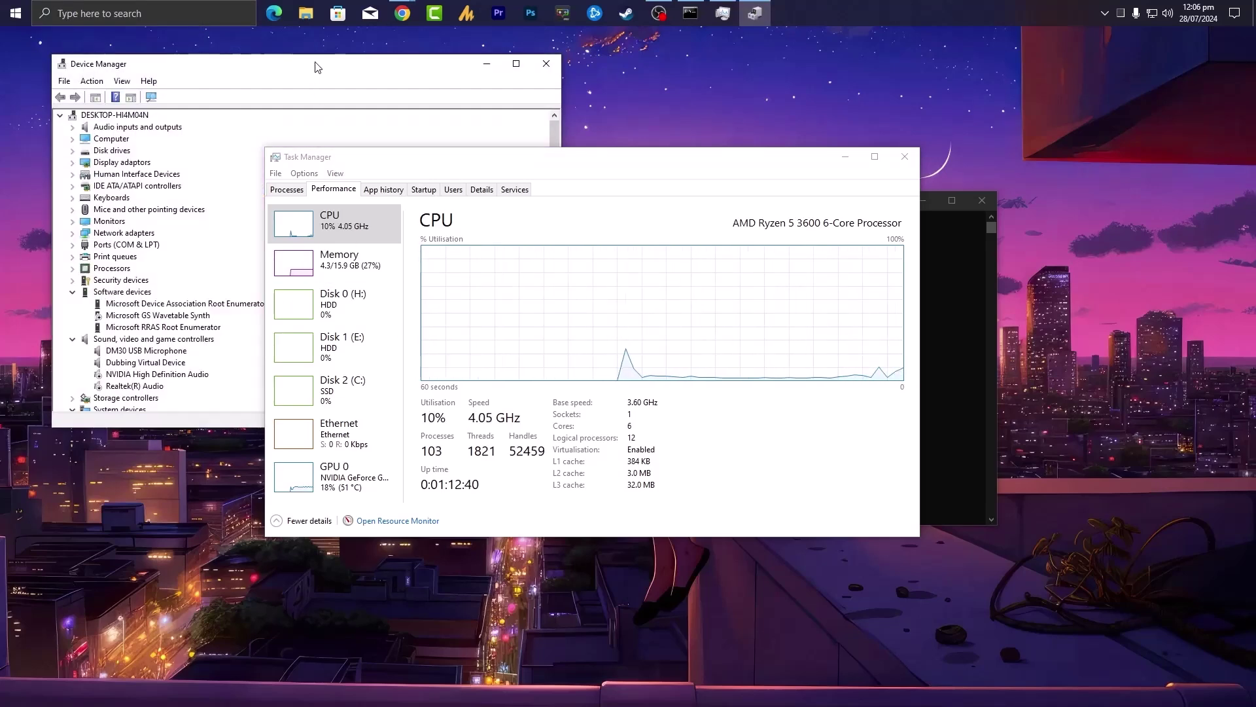
pyautogui.doubleClick(315, 60)
pyautogui.click(845, 156)
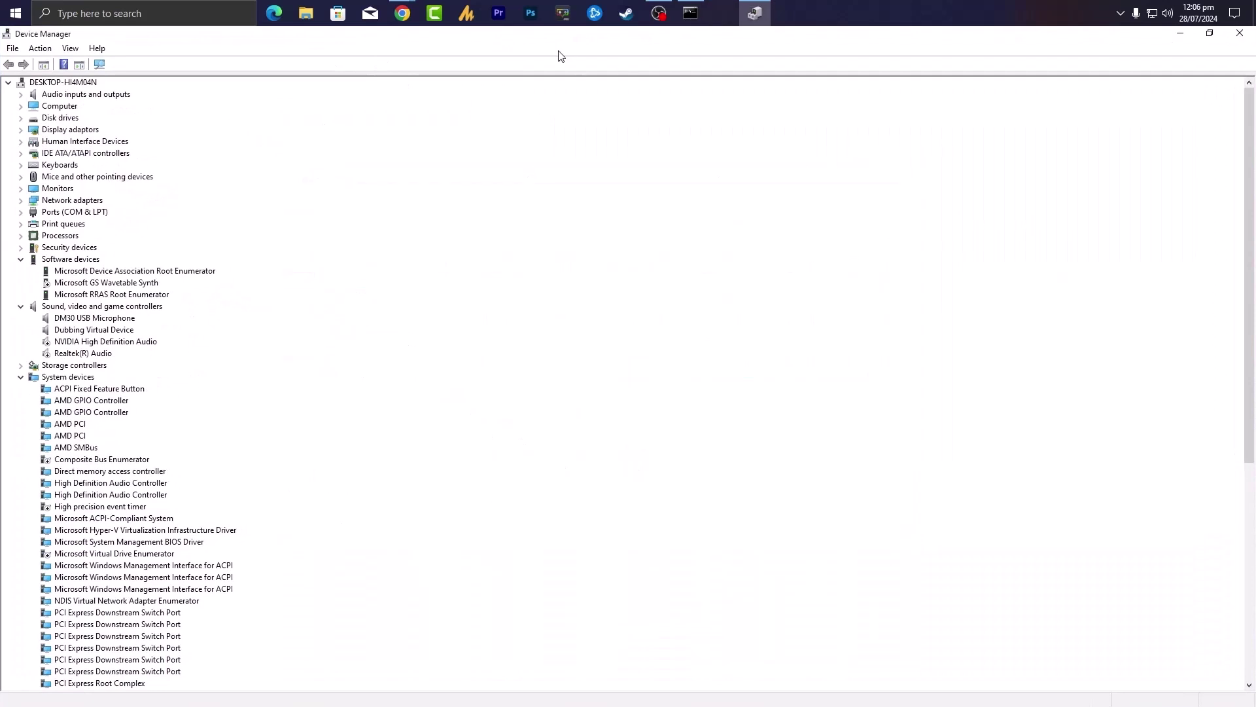
pyautogui.click(20, 377)
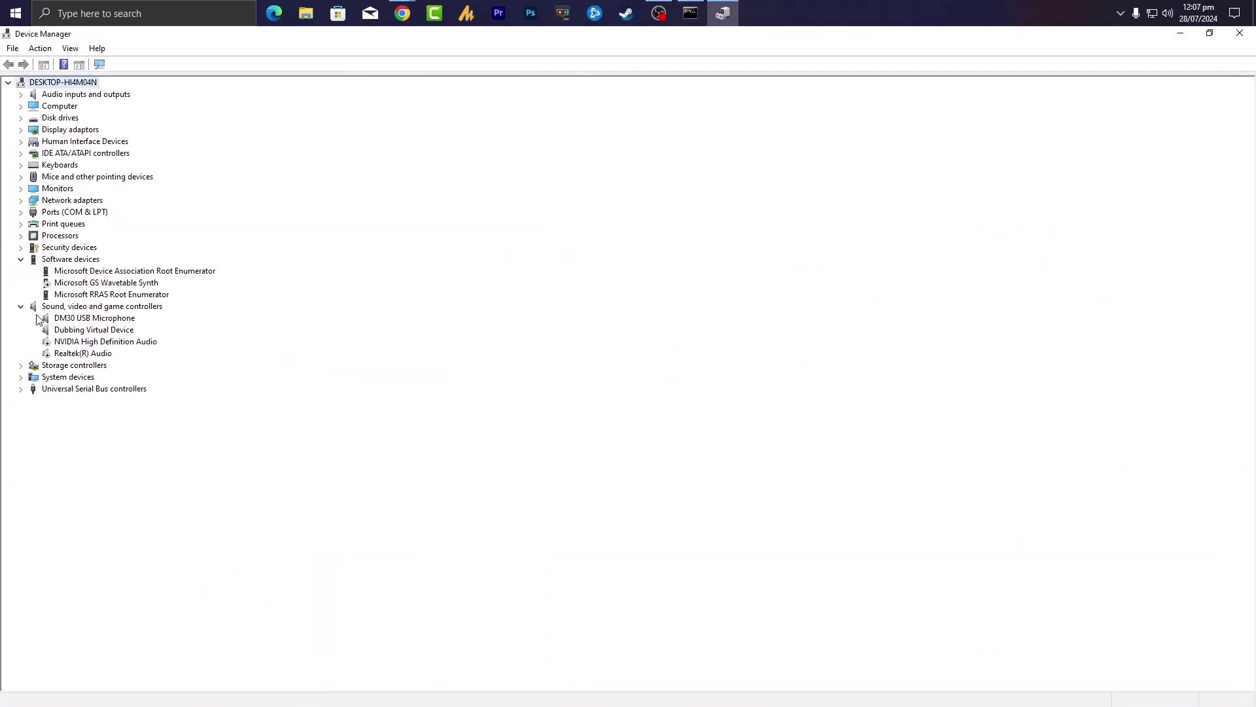
pyautogui.click(20, 307)
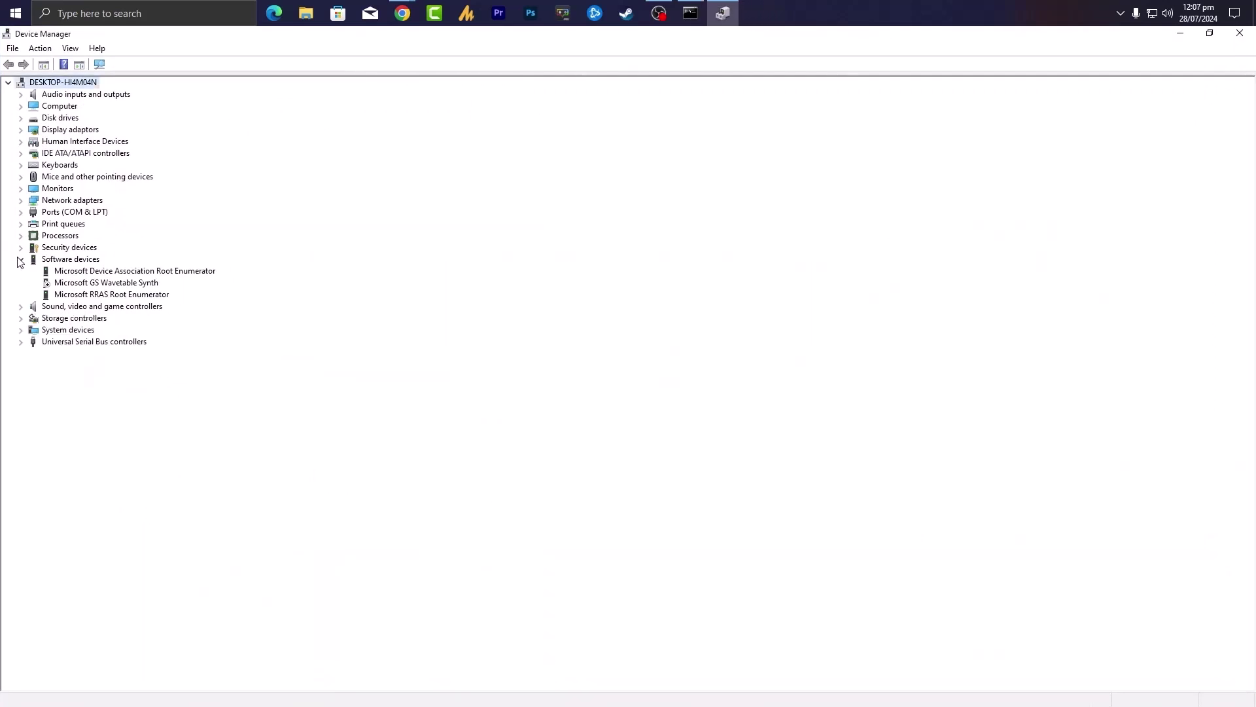
pyautogui.click(20, 259)
pyautogui.click(21, 236)
# - Count the twelve AMD Ryzen 5 3600 processor entries, then close Device Manager
pyautogui.click(85, 249)
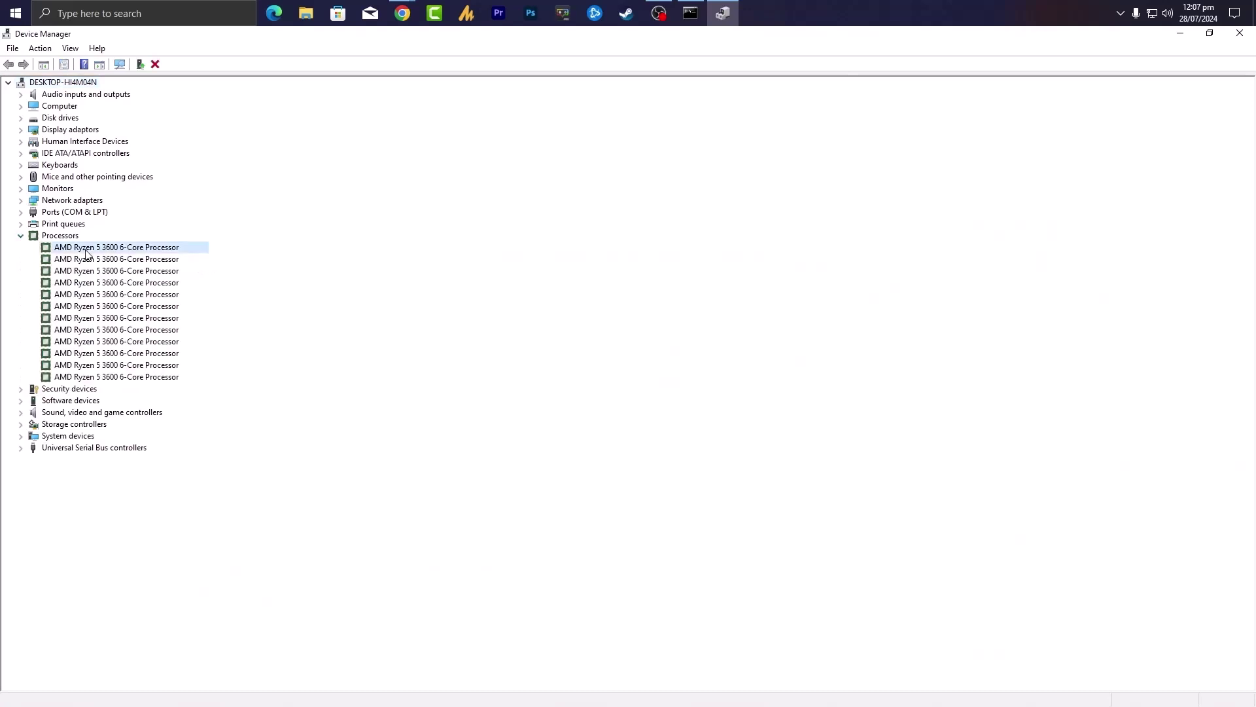
pyautogui.click(120, 262)
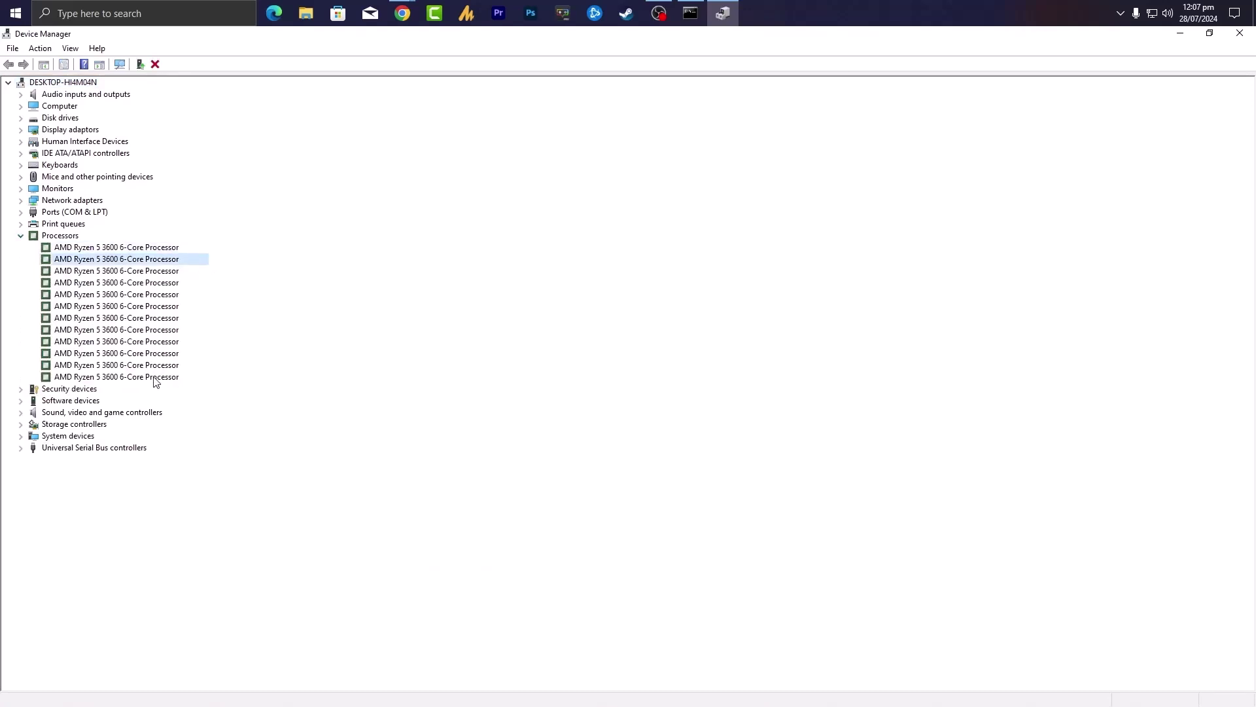
pyautogui.click(156, 378)
pyautogui.click(154, 365)
pyautogui.click(153, 341)
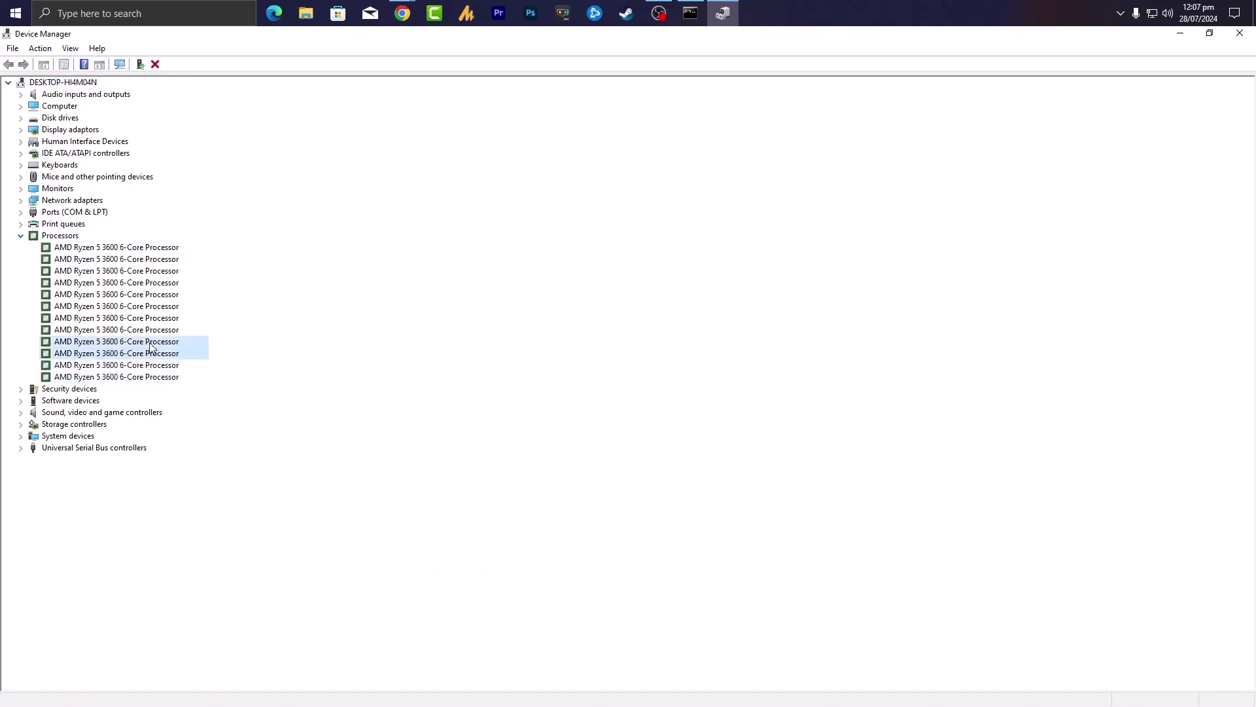
pyautogui.click(152, 328)
pyautogui.click(152, 318)
pyautogui.click(153, 306)
pyautogui.click(155, 295)
pyautogui.click(158, 282)
pyautogui.click(160, 270)
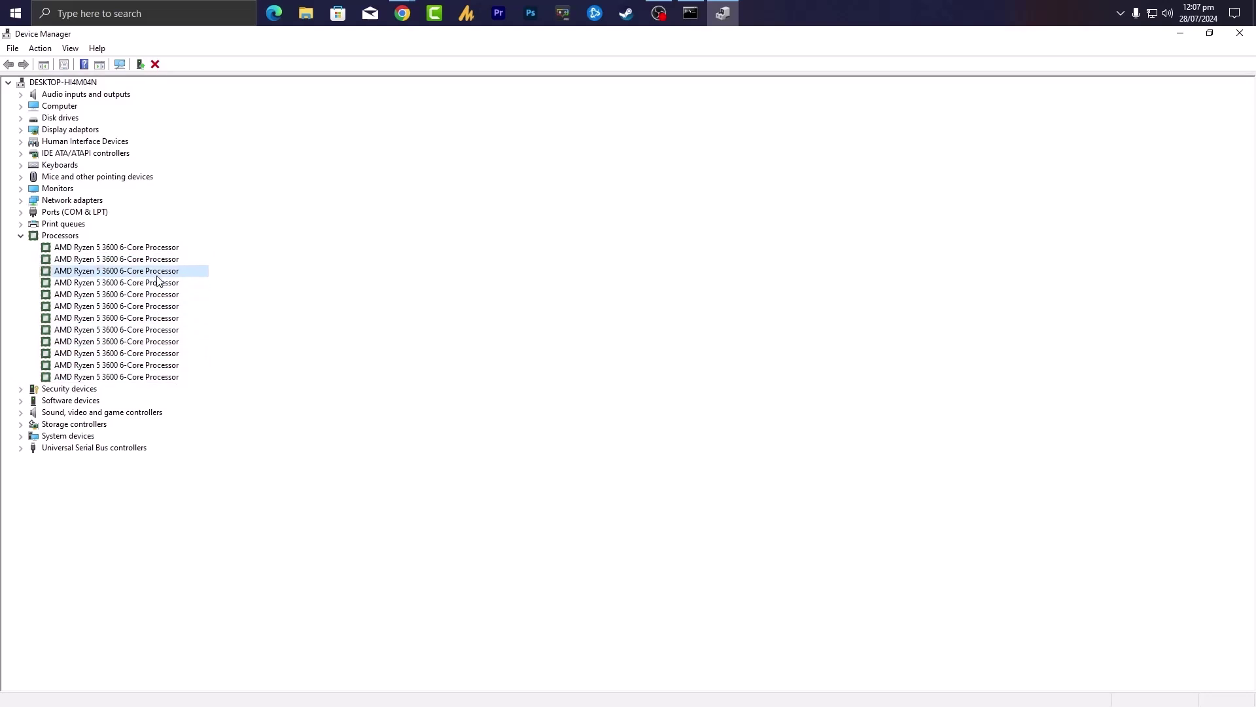
pyautogui.click(163, 259)
pyautogui.click(164, 250)
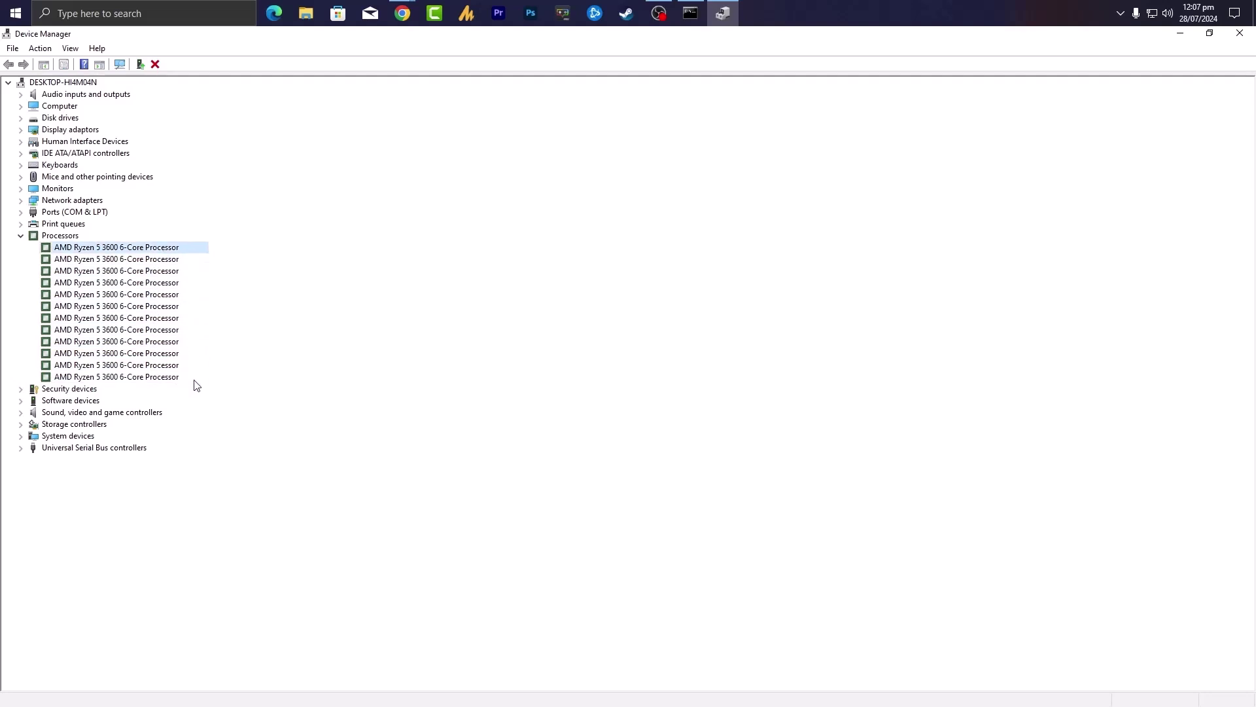
pyautogui.click(168, 378)
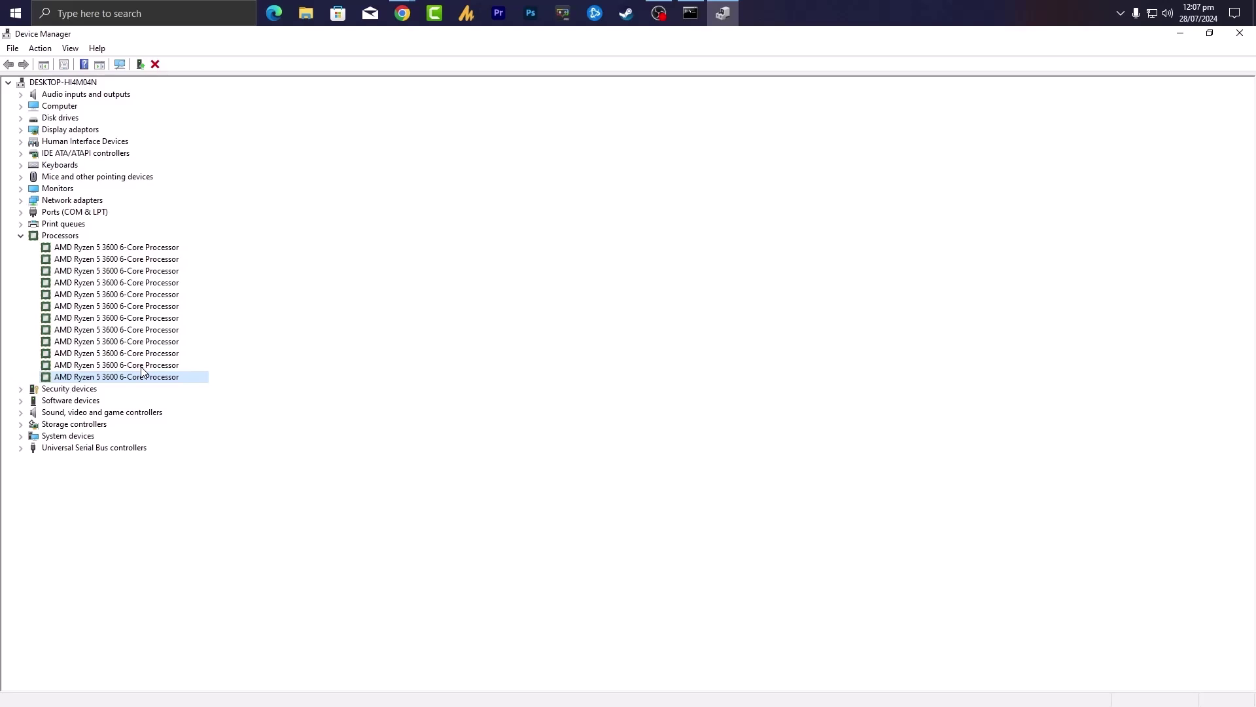
pyautogui.click(156, 366)
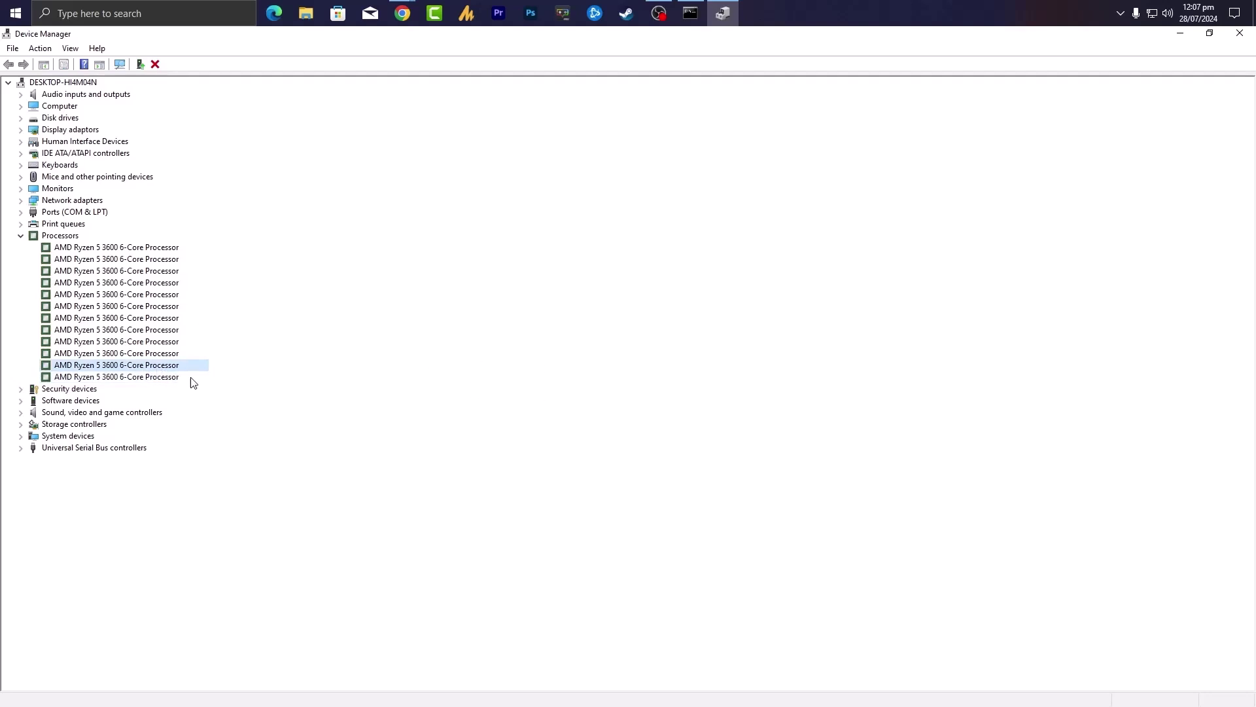
pyautogui.click(162, 378)
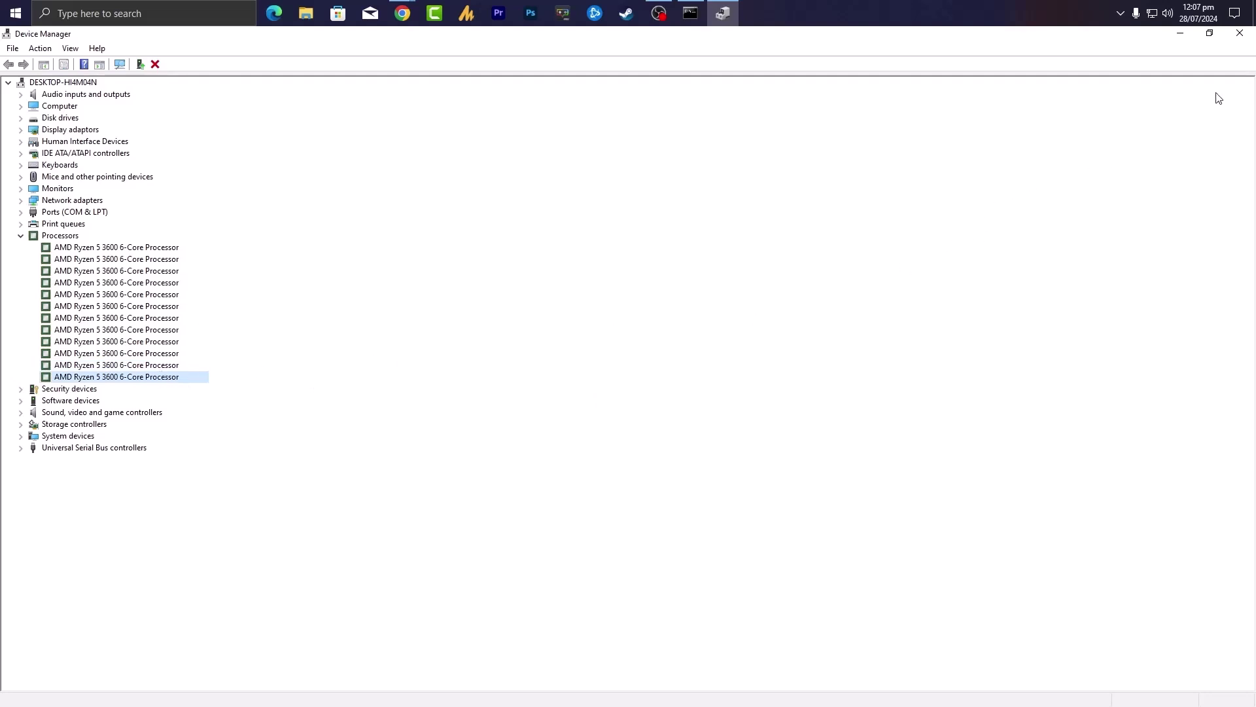
pyautogui.click(1239, 33)
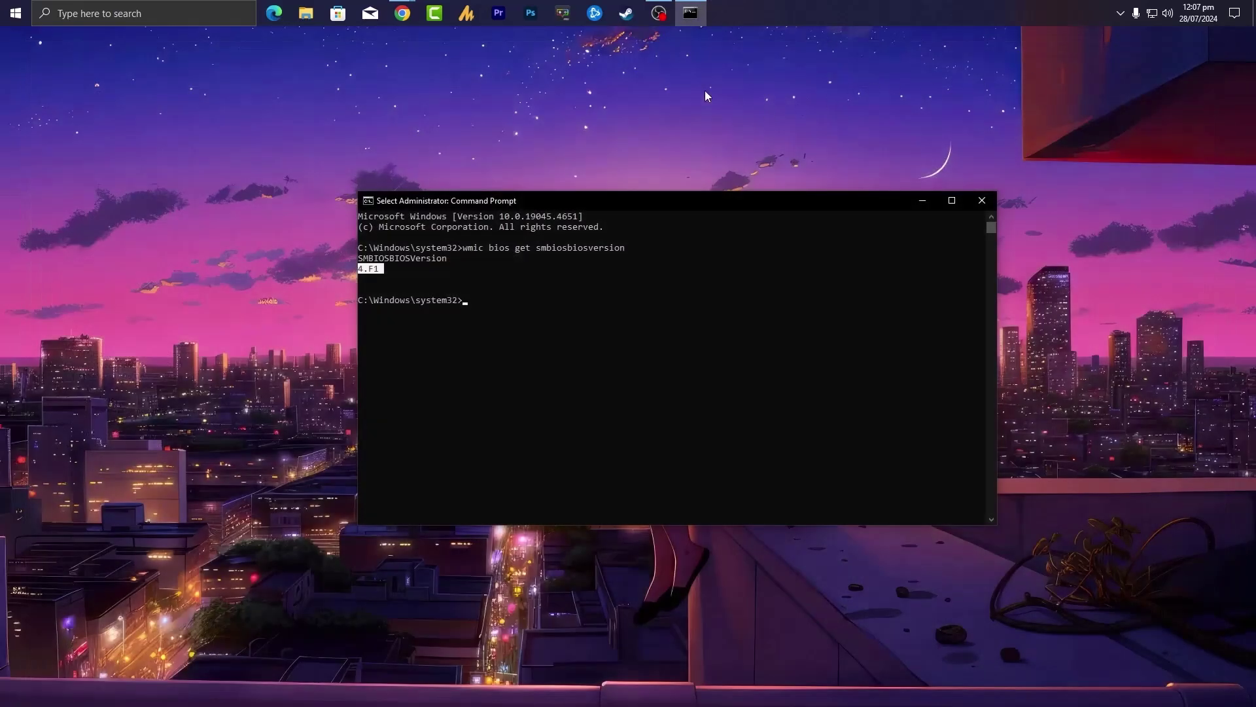